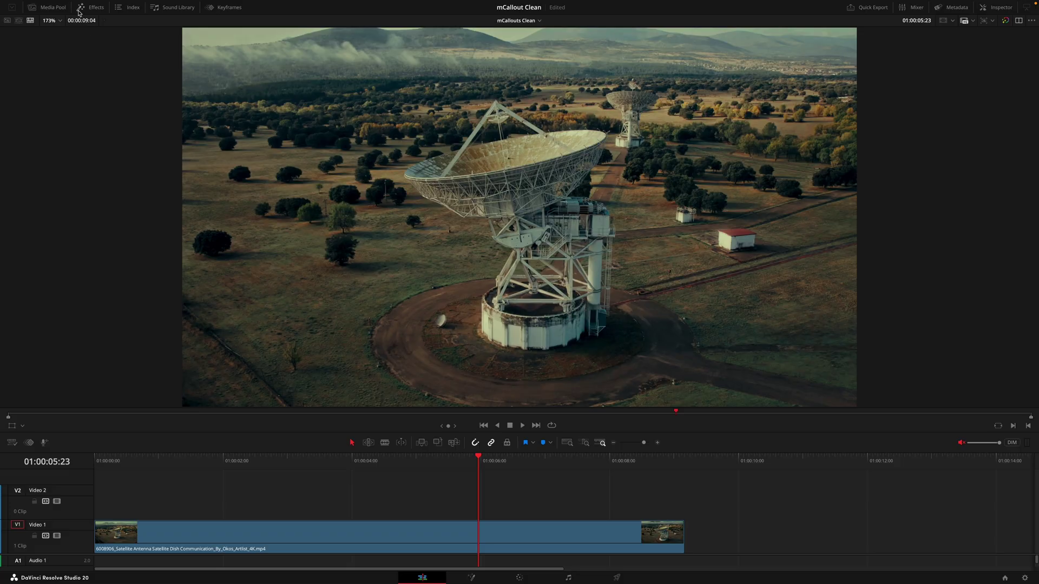
Step: Search the Effects library for 'mcal' to list the mCallouts Clean 01–30 presets
{"action": "left_click", "coordinate": [79, 11]}
{"action": "left_click", "coordinate": [189, 21]}
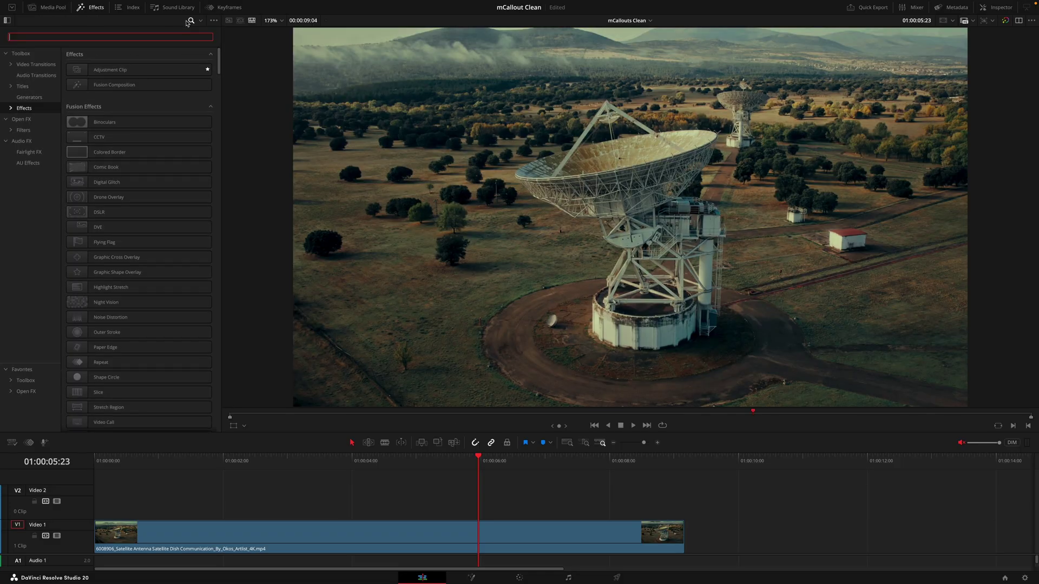
{"action": "type", "text": "mcallouts clean"}
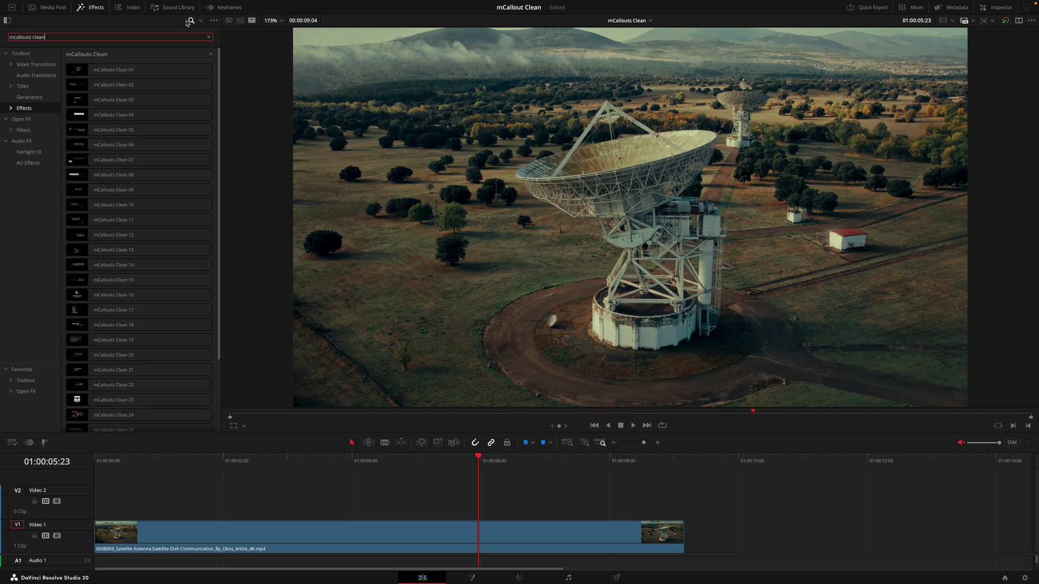
{"action": "mouse_move", "coordinate": [220, 73]}
{"action": "left_mouse_down"}
{"action": "mouse_move", "coordinate": [216, 157]}
{"action": "mouse_move", "coordinate": [221, 91]}
{"action": "left_mouse_up"}
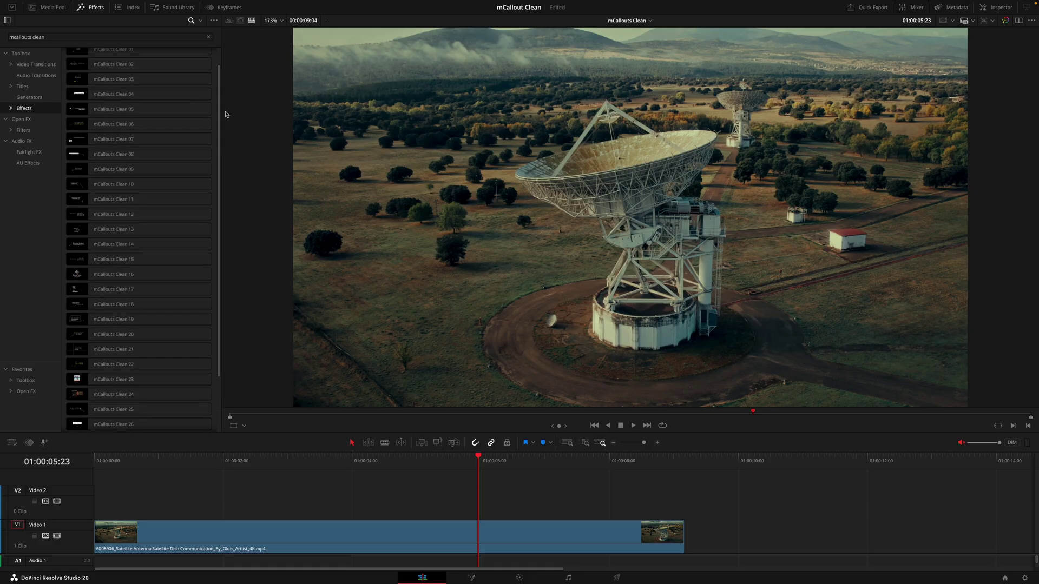
{"action": "scroll", "coordinate": [220, 120], "scroll_direction": "up", "scroll_amount": 2}
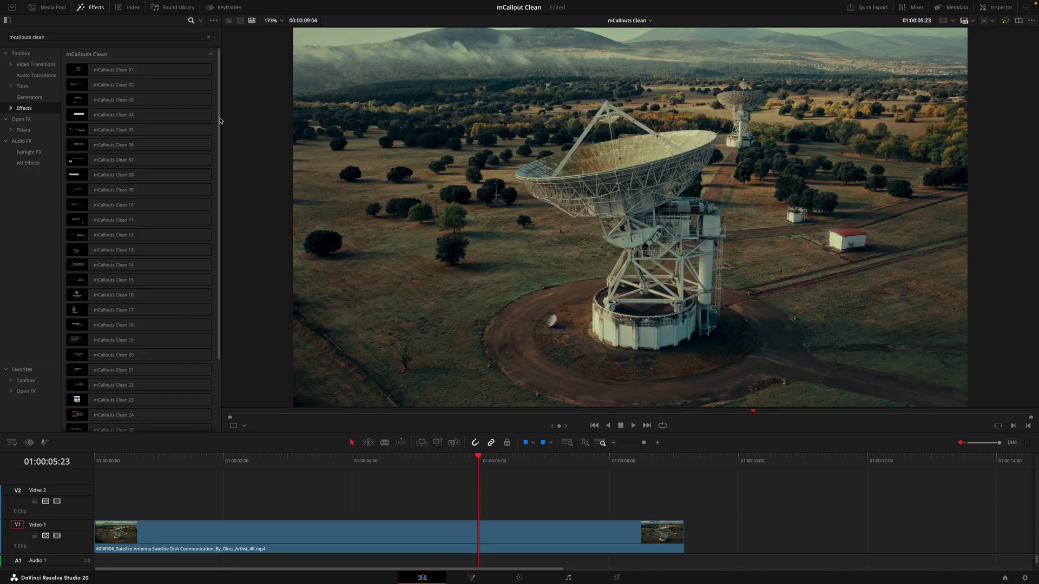
Step: Apply mCallouts Clean 04 to the satellite clip on V1 and preview the callout
{"action": "left_click", "coordinate": [205, 113]}
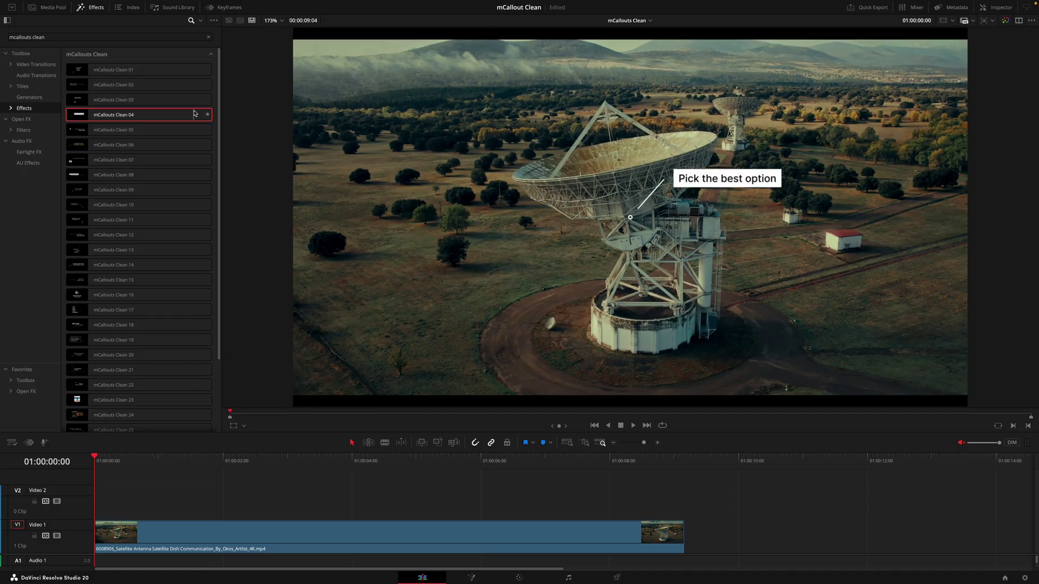
{"action": "left_click_drag", "start_coordinate": [205, 113], "coordinate": [227, 533]}
{"action": "key", "text": "space"}
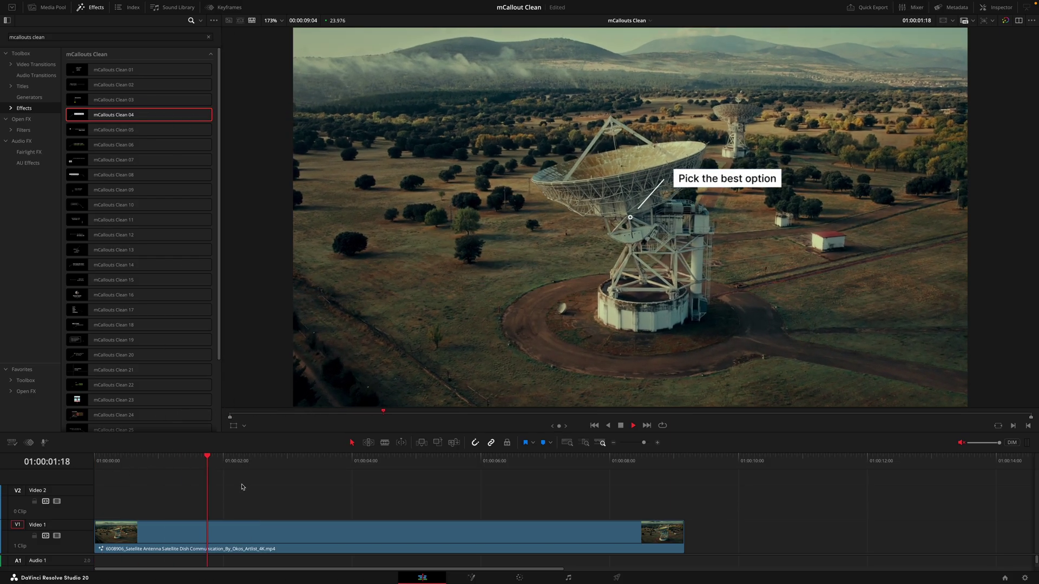
{"action": "key", "text": "space"}
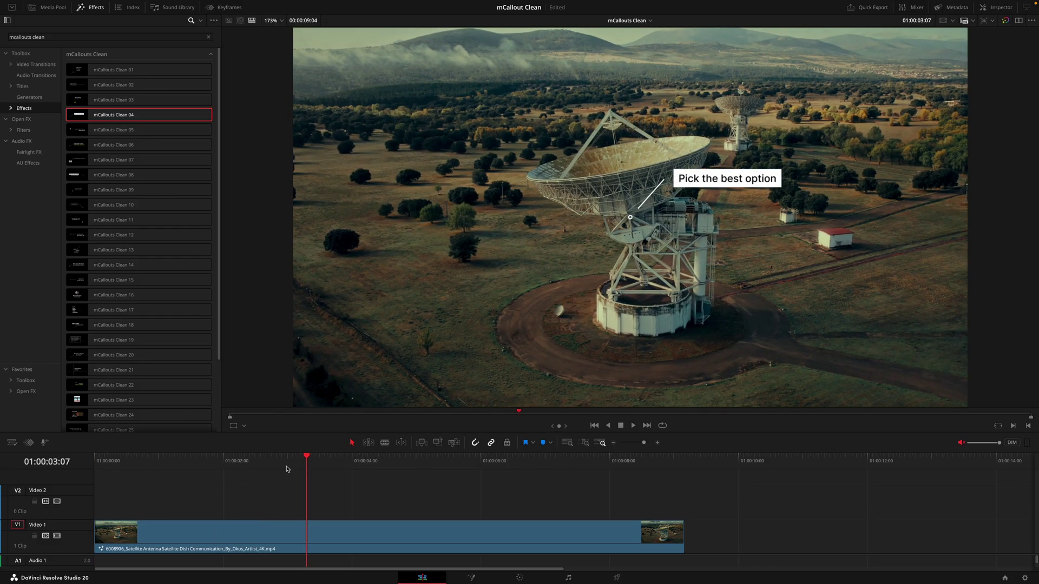
Step: Replay the 'Pick the best option' callout from the start and select the satellite clip at 01:00:03:00
{"action": "left_click_drag", "start_coordinate": [300, 456], "coordinate": [208, 466]}
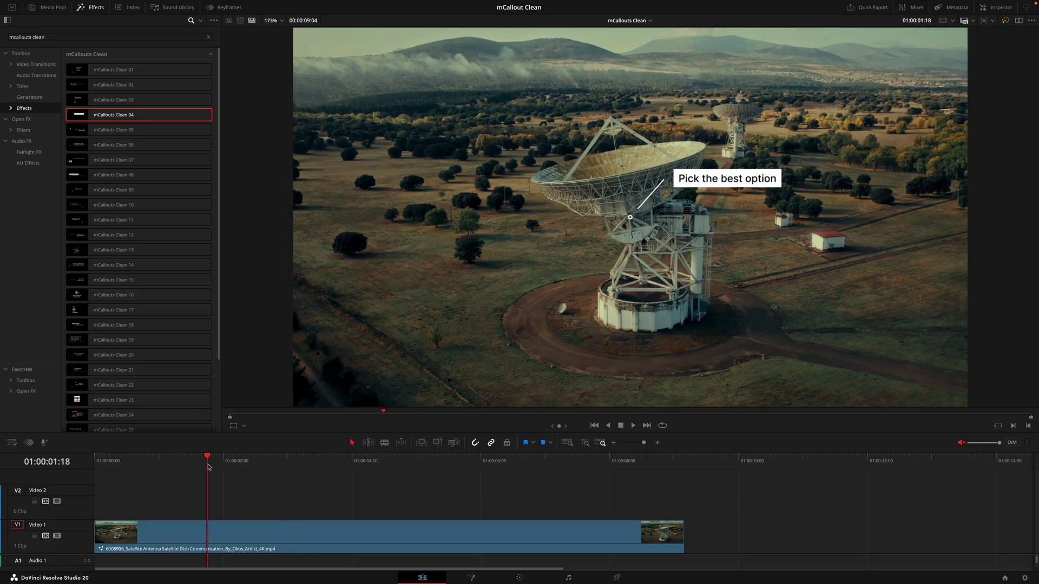
{"action": "key", "text": "Home"}
{"action": "key", "text": "space"}
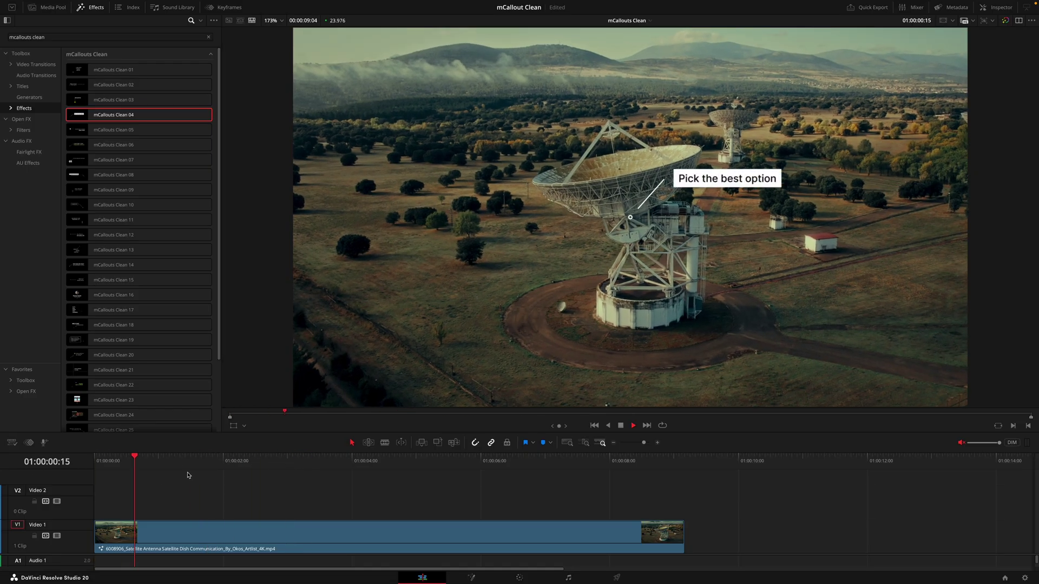
{"action": "left_click", "coordinate": [275, 534]}
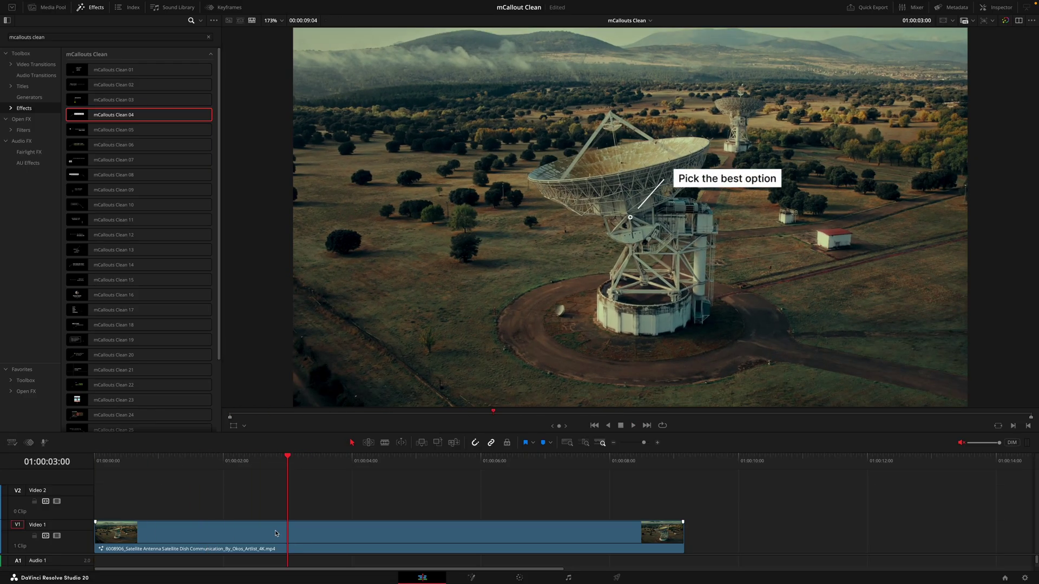
{"action": "left_click", "coordinate": [275, 534]}
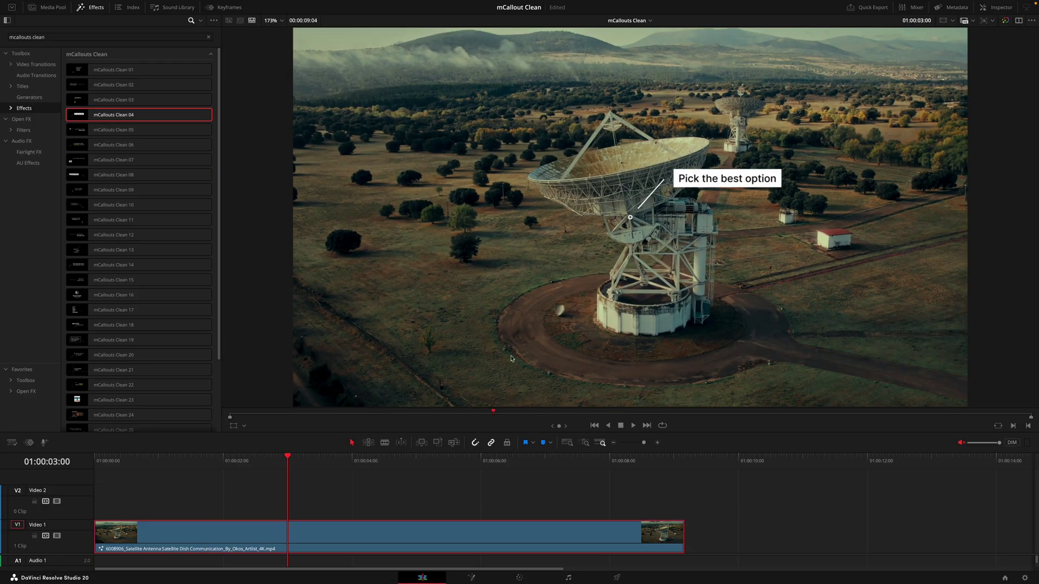
{"action": "left_click", "coordinate": [1002, 9]}
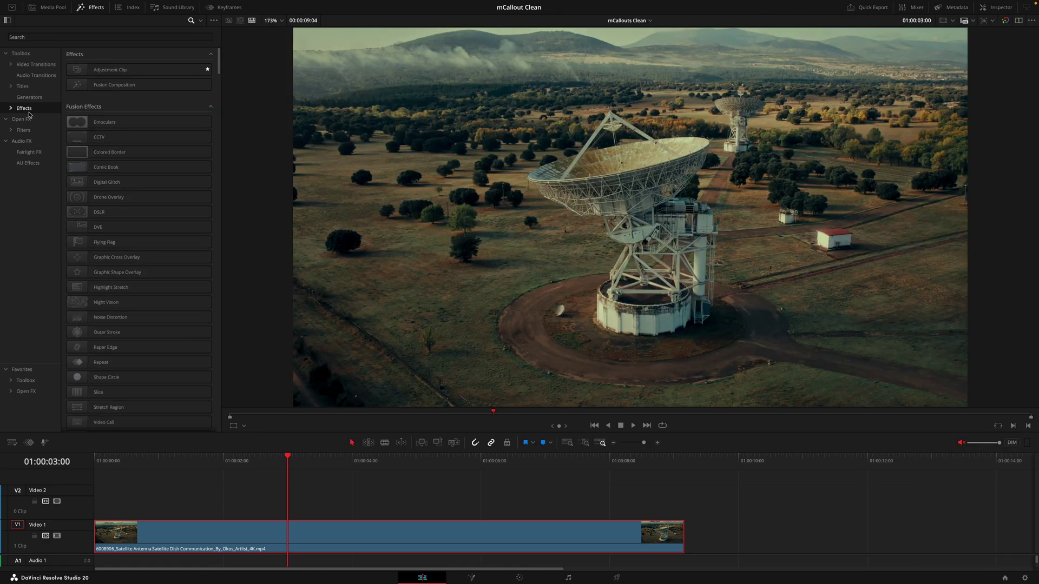
Step: Add an adjustment clip on Video 2 with mCallouts Clean 04 and preview it
{"action": "left_click_drag", "start_coordinate": [109, 69], "coordinate": [173, 495]}
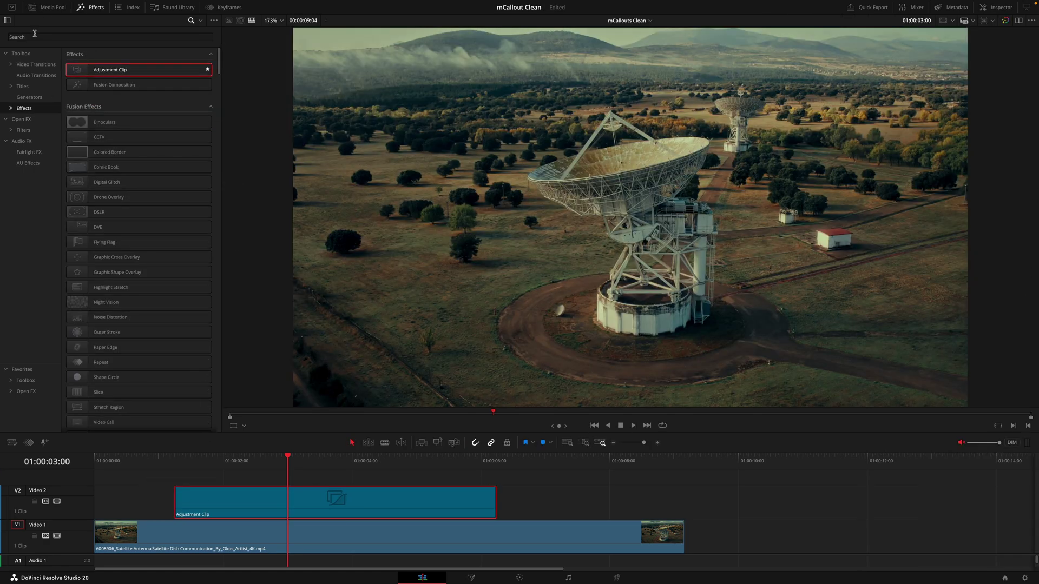
{"action": "type", "text": "mcallouts clean"}
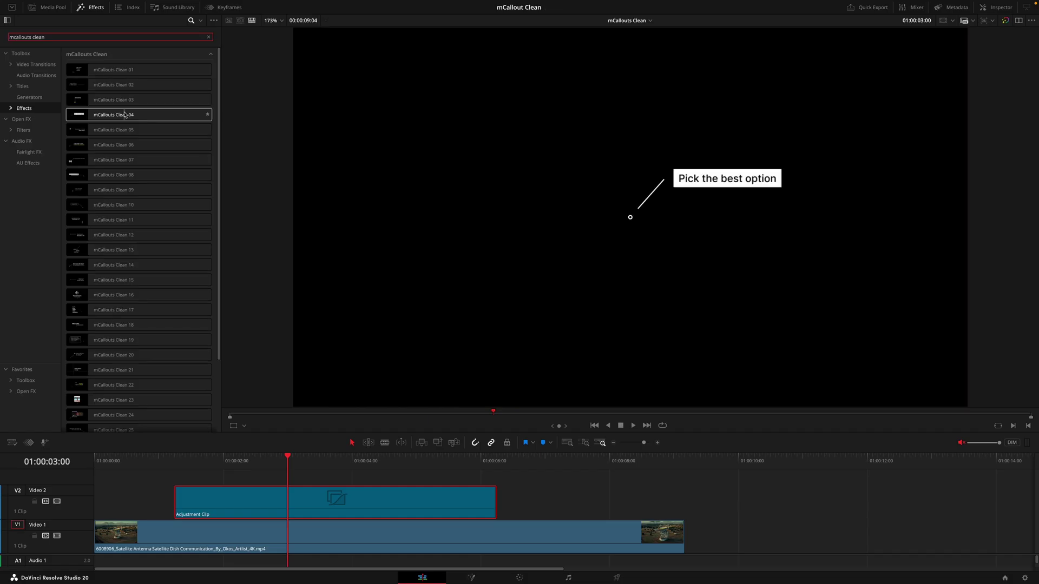
{"action": "left_click_drag", "start_coordinate": [108, 115], "coordinate": [211, 489]}
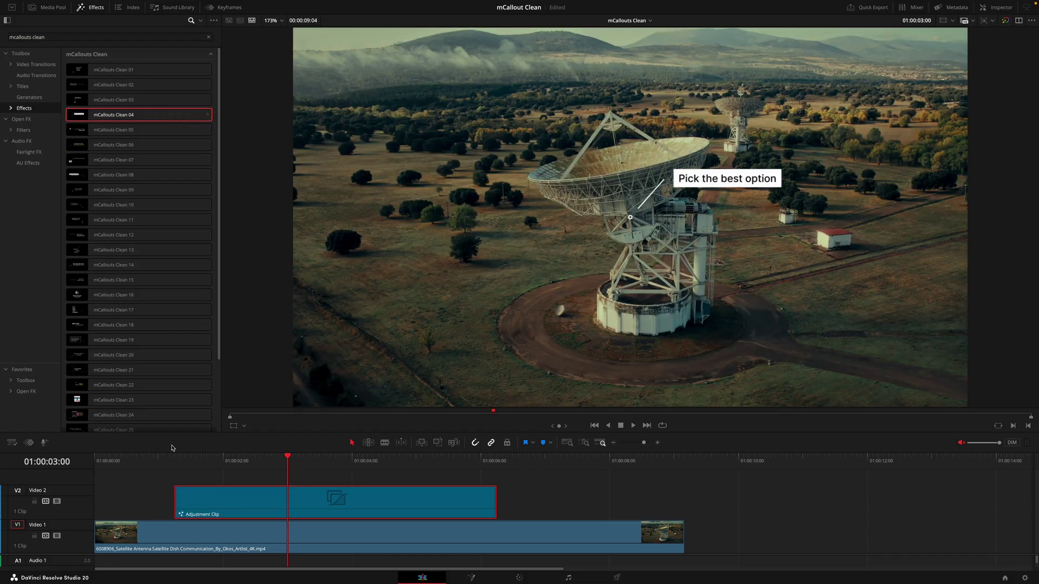
{"action": "left_click", "coordinate": [154, 457]}
{"action": "key", "text": "space"}
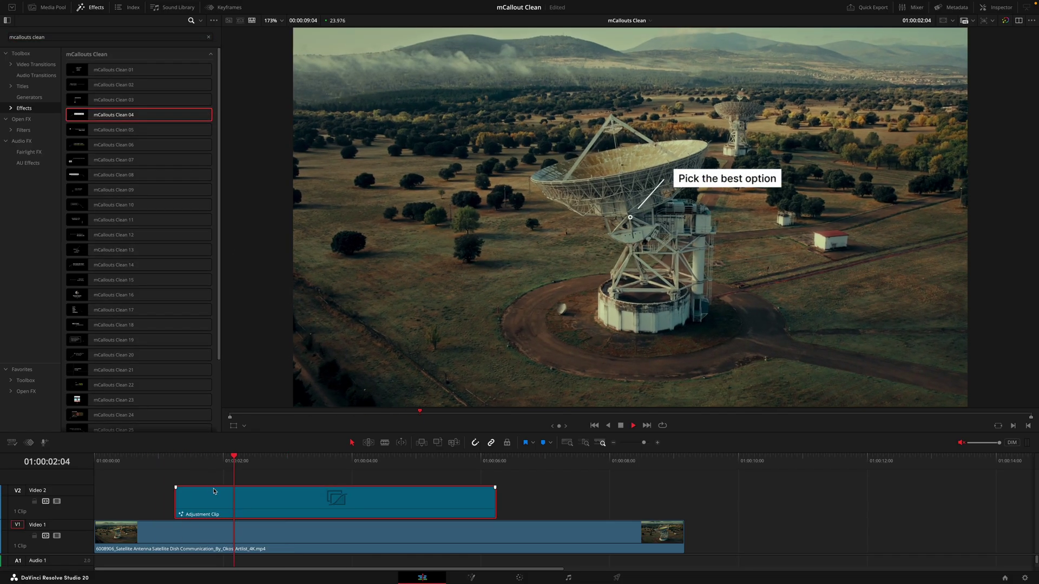
Step: Stretch the adjustment clip across the whole satellite shot and apply mCallouts Clean 03 to it
{"action": "left_click_drag", "start_coordinate": [214, 491], "coordinate": [310, 499]}
{"action": "left_click_drag", "start_coordinate": [602, 505], "coordinate": [641, 522]}
{"action": "key", "text": "space"}
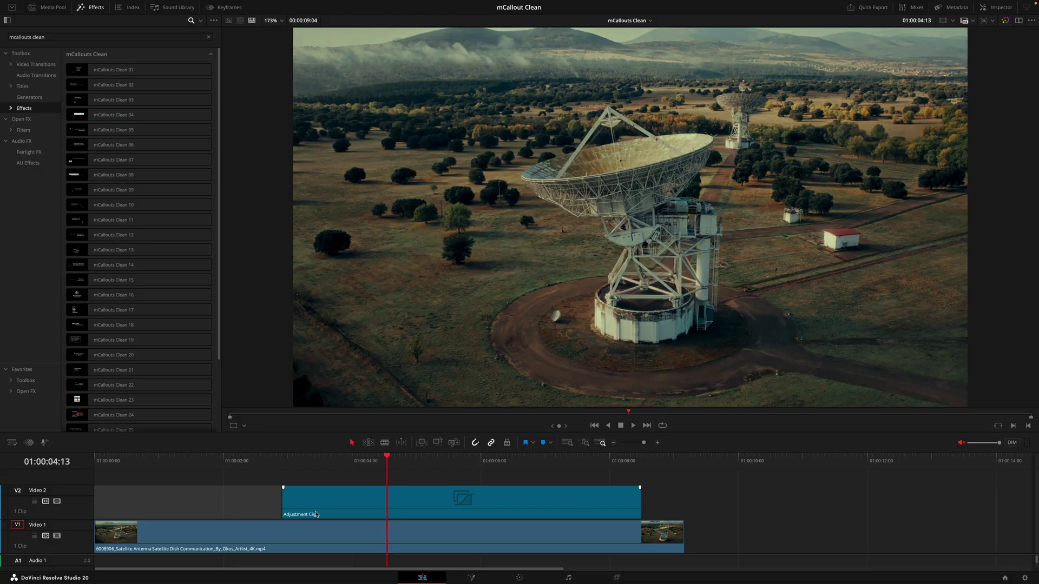
{"action": "left_click_drag", "start_coordinate": [321, 512], "coordinate": [132, 518]}
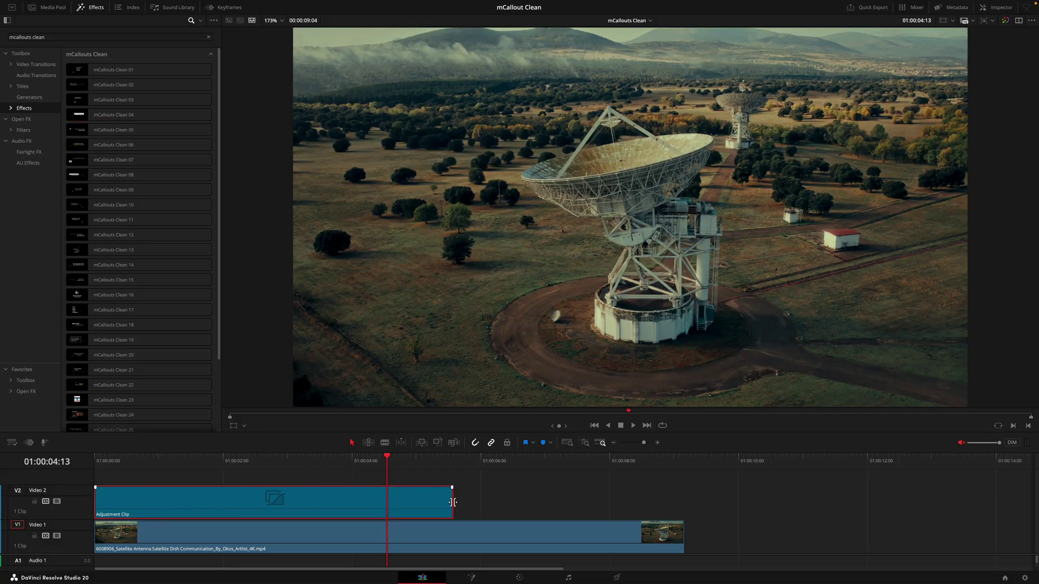
{"action": "left_click_drag", "start_coordinate": [453, 503], "coordinate": [682, 503]}
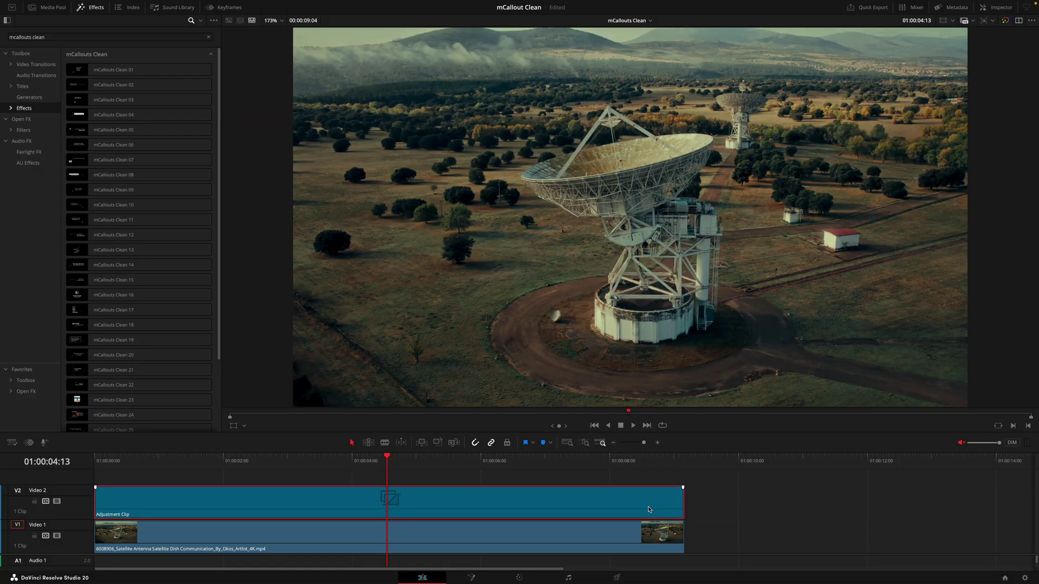
{"action": "left_click_drag", "start_coordinate": [136, 100], "coordinate": [347, 496]}
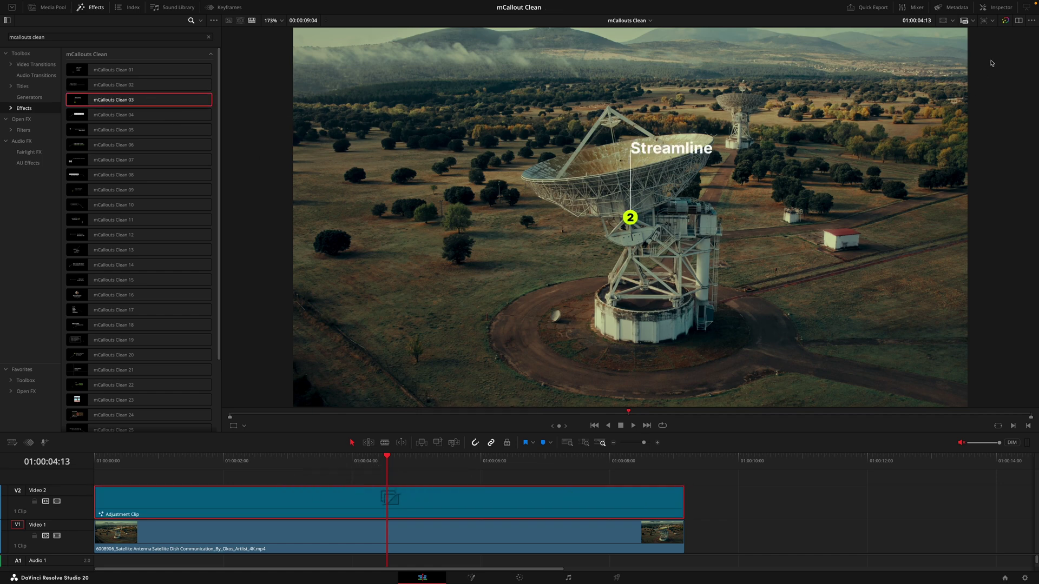
Step: Open the adjustment clip's mCallouts Clean 03 effect in Fusion from the Inspector
{"action": "left_click", "coordinate": [999, 10]}
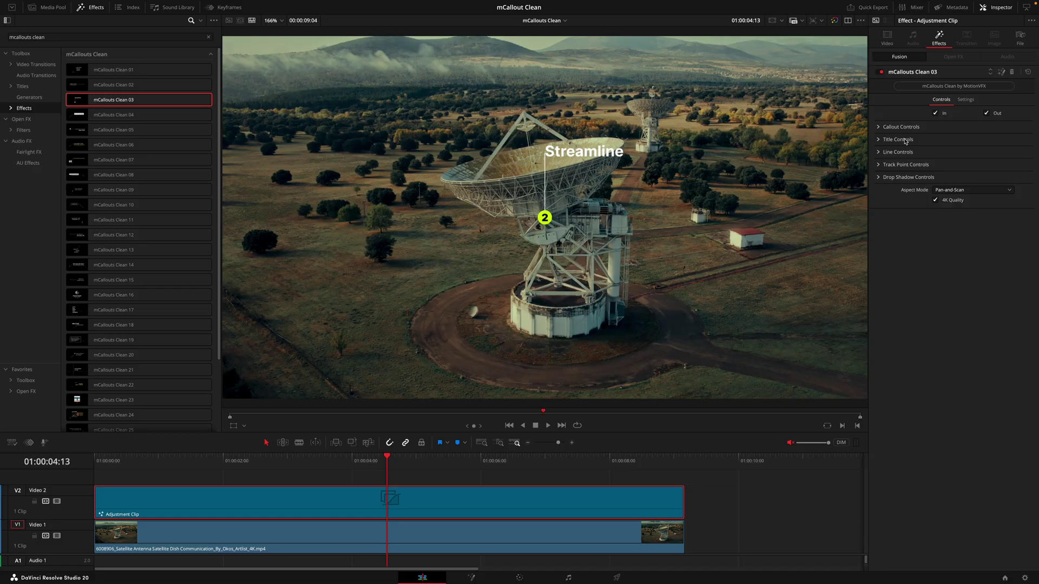
{"action": "left_click", "coordinate": [999, 73]}
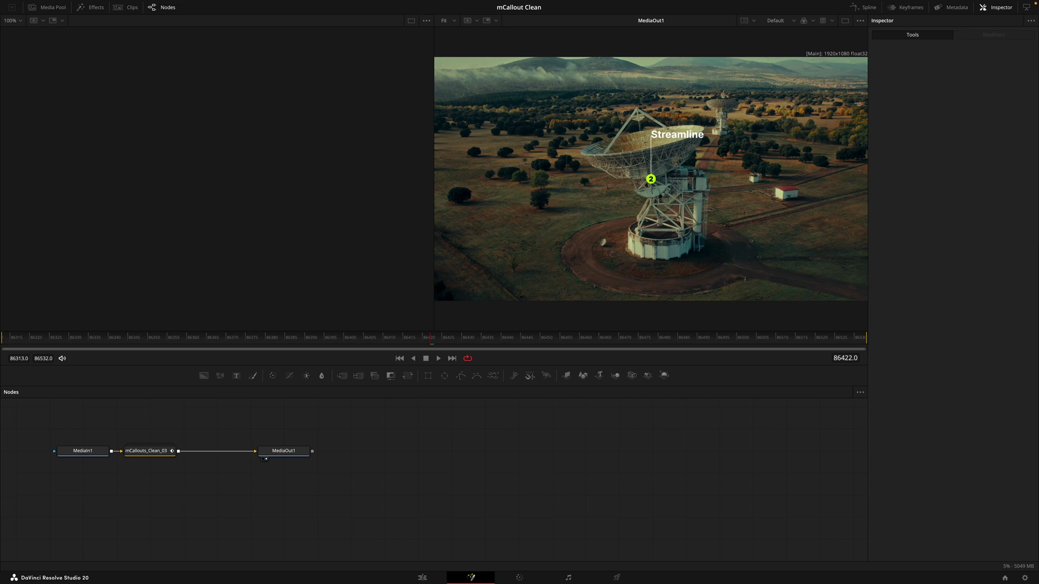
Step: Move MediaIn1 far left and MediaOut1 right, and shift mCallouts_Clean_03 to widen the gaps
{"action": "left_click_drag", "start_coordinate": [324, 435], "coordinate": [47, 464]}
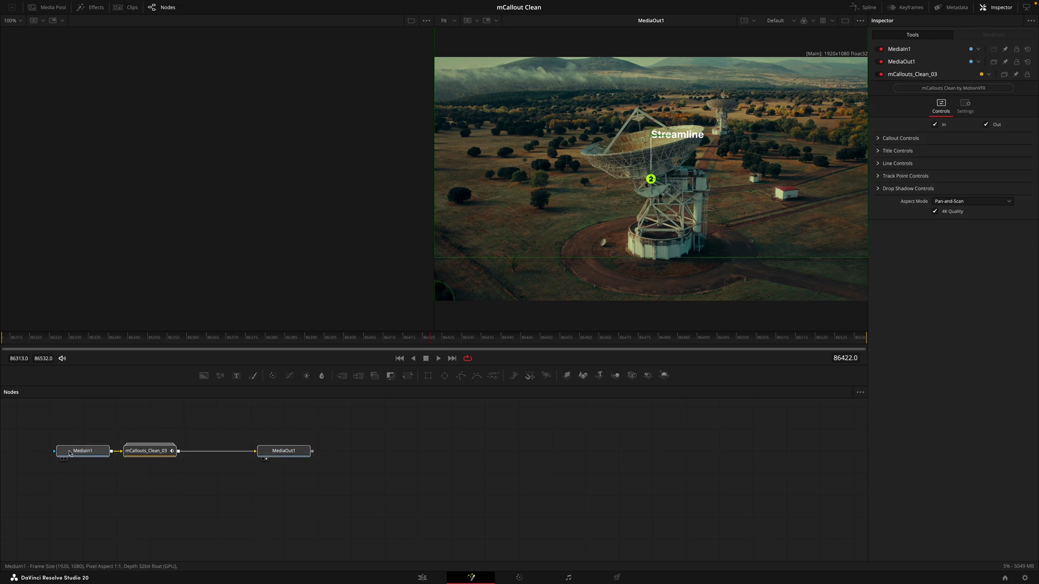
{"action": "left_click", "coordinate": [320, 497]}
{"action": "left_click_drag", "start_coordinate": [328, 450], "coordinate": [203, 448]}
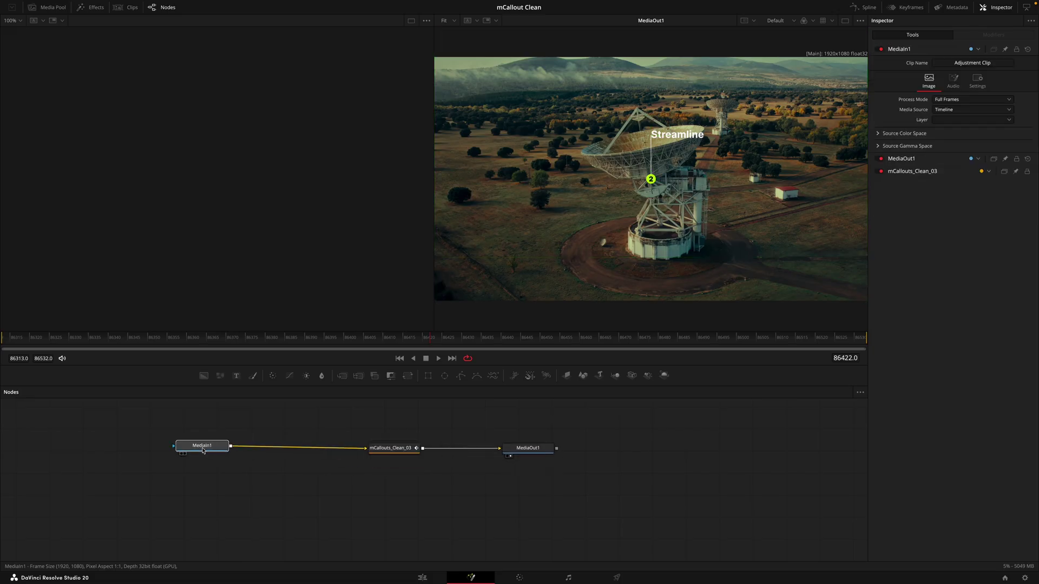
{"action": "left_click_drag", "start_coordinate": [532, 453], "coordinate": [663, 455]}
{"action": "left_click_drag", "start_coordinate": [393, 447], "coordinate": [411, 447]}
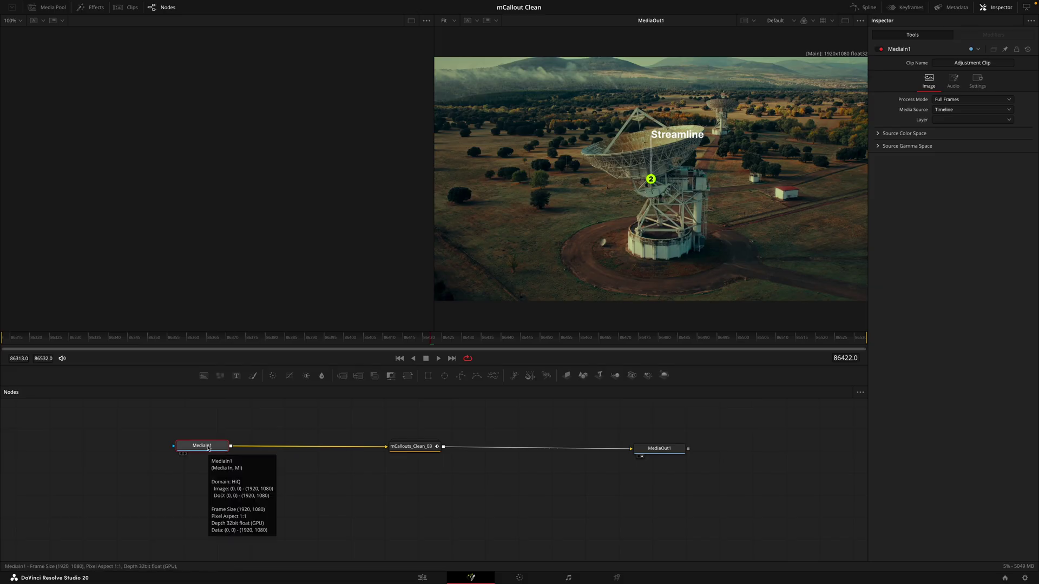
Step: Insert a Tracker1 node after MediaIn1 and show it in the left viewer
{"action": "key", "text": "shift+space"}
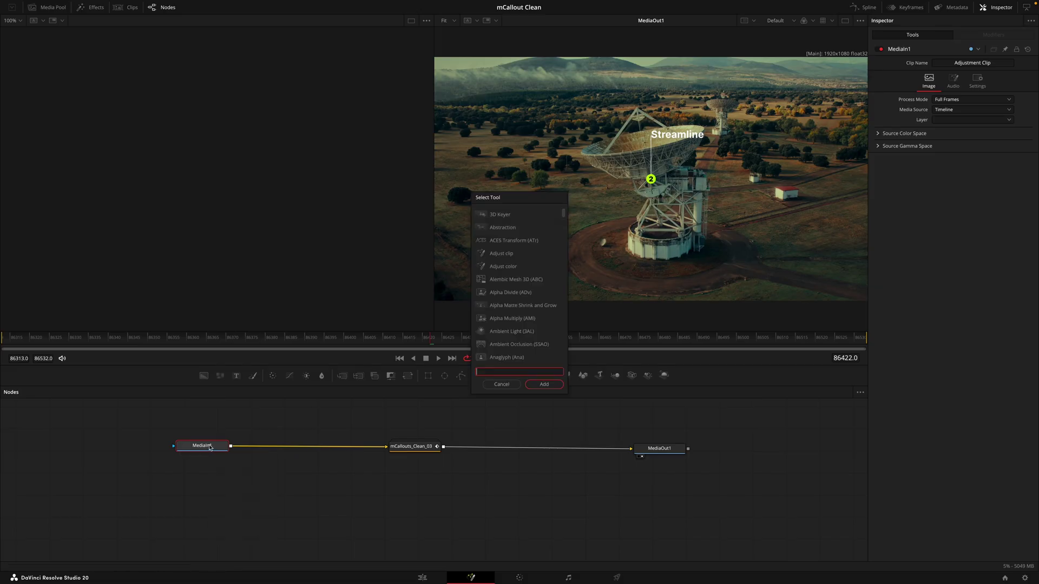
{"action": "type", "text": "trac"}
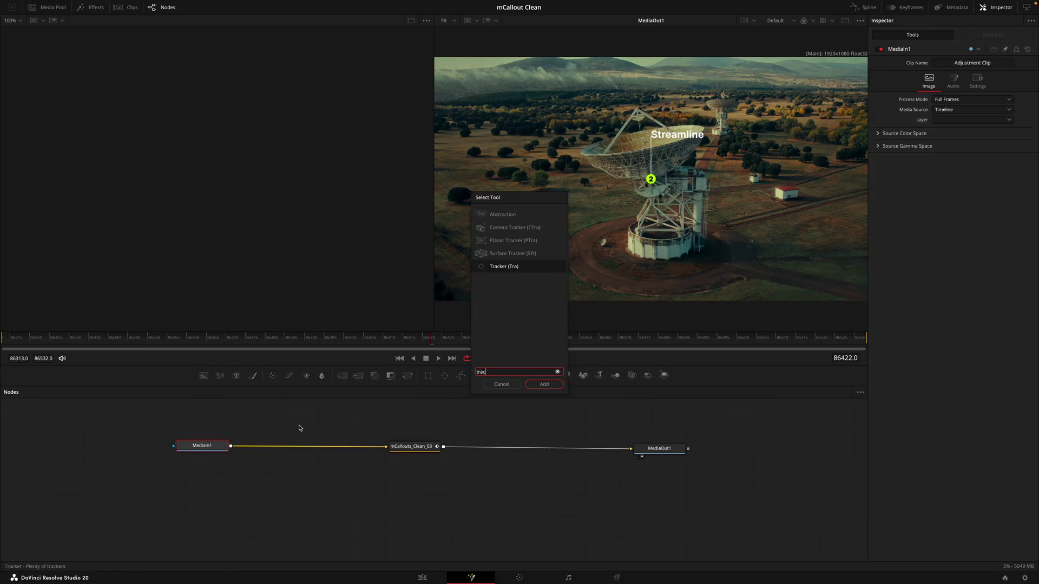
{"action": "key", "text": "Return"}
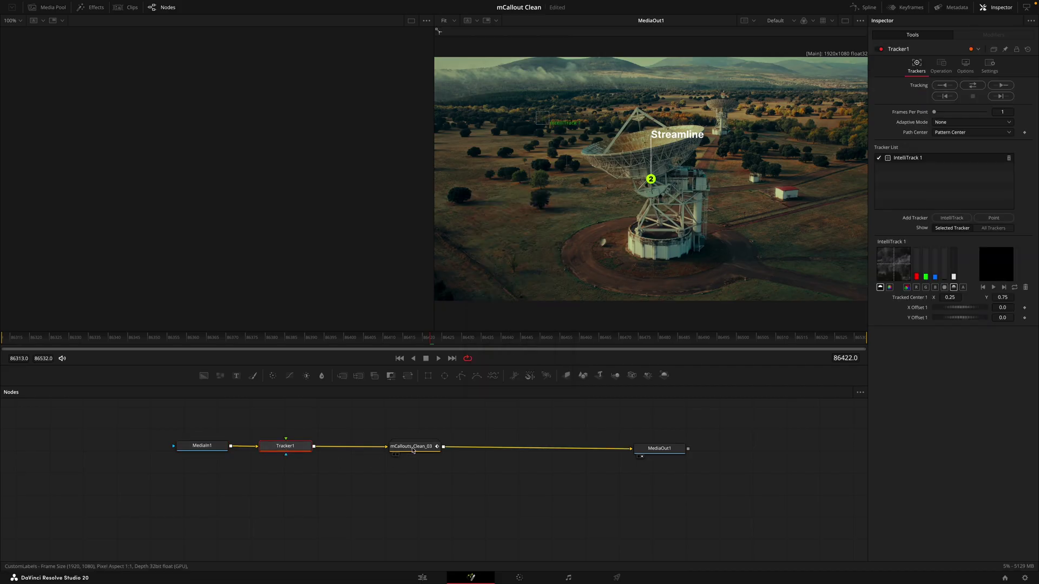
{"action": "key", "text": "1"}
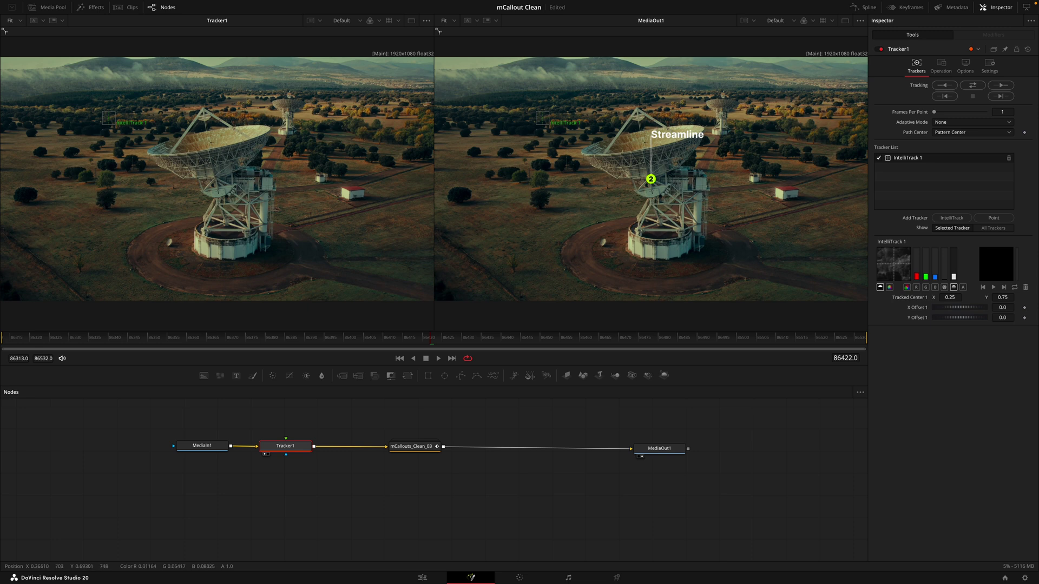
Step: Place IntelliTrack 1 on the trees near the frame top and track it bidirectionally
{"action": "left_click_drag", "start_coordinate": [109, 121], "coordinate": [204, 111]}
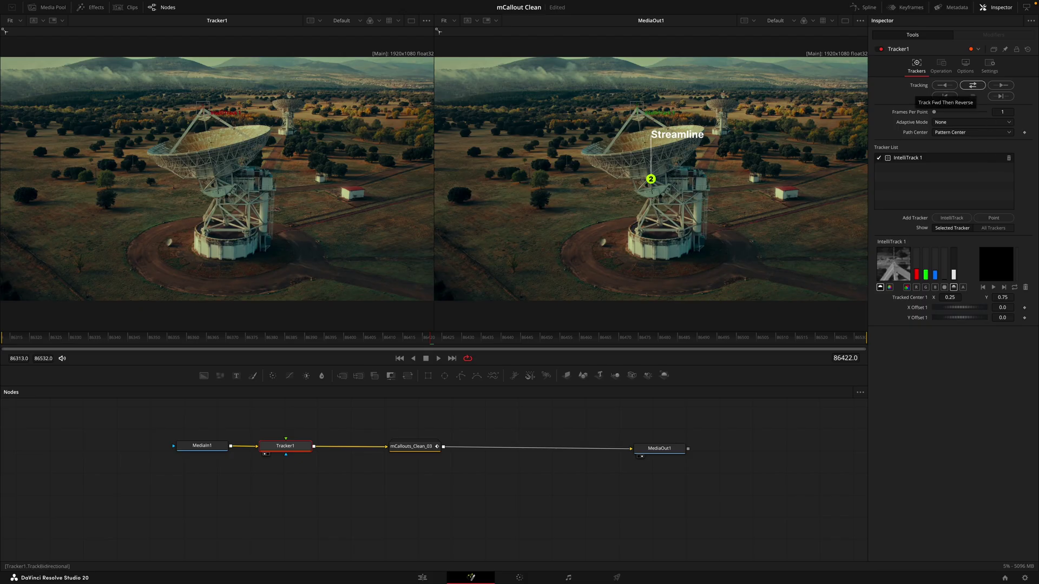
{"action": "left_click", "coordinate": [972, 85]}
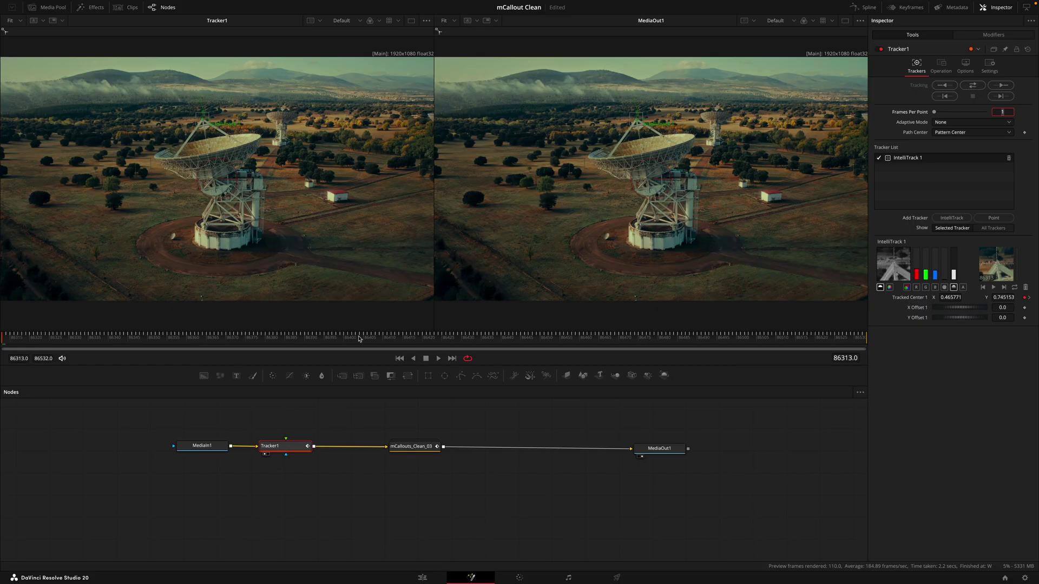
{"action": "left_click", "coordinate": [423, 448]}
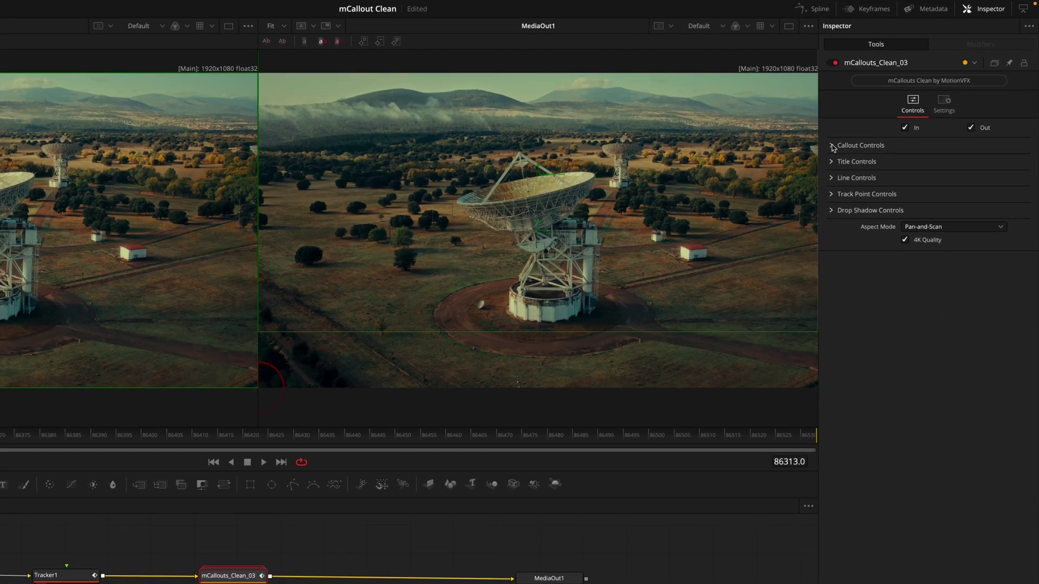
Step: Connect the callout's Center Point to Tracker1IntelliTrack1Path Position and uncheck the In animation
{"action": "left_click", "coordinate": [832, 146]}
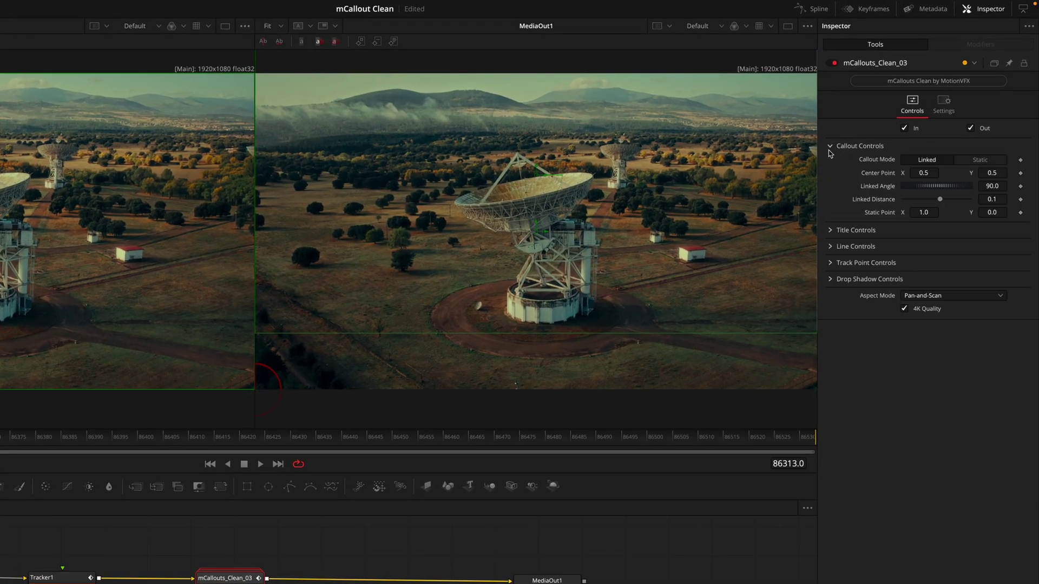
{"action": "right_click", "coordinate": [889, 176]}
{"action": "mouse_move", "coordinate": [924, 232]}
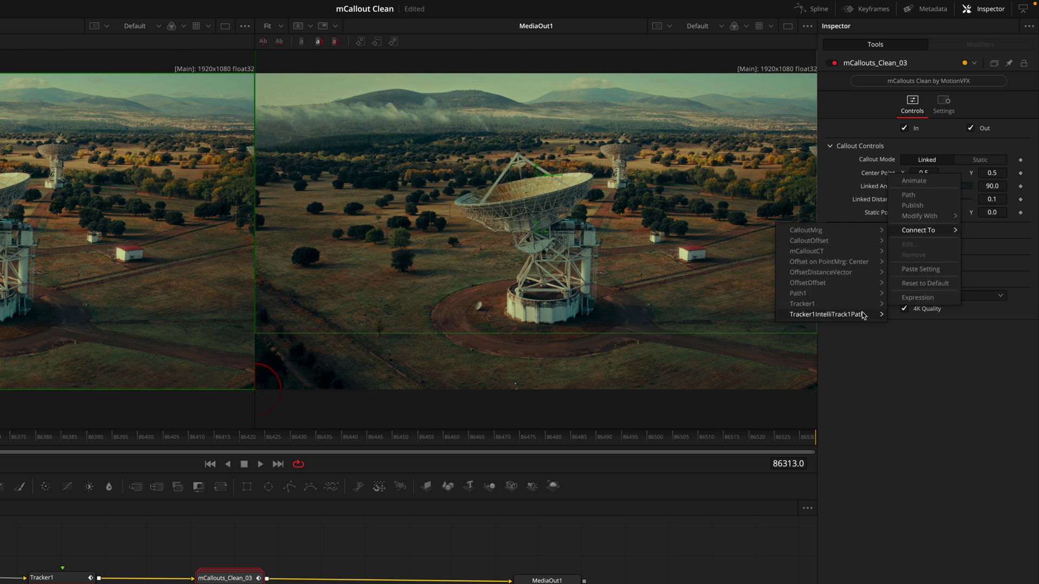
{"action": "mouse_move", "coordinate": [864, 315]}
{"action": "left_click", "coordinate": [901, 313]}
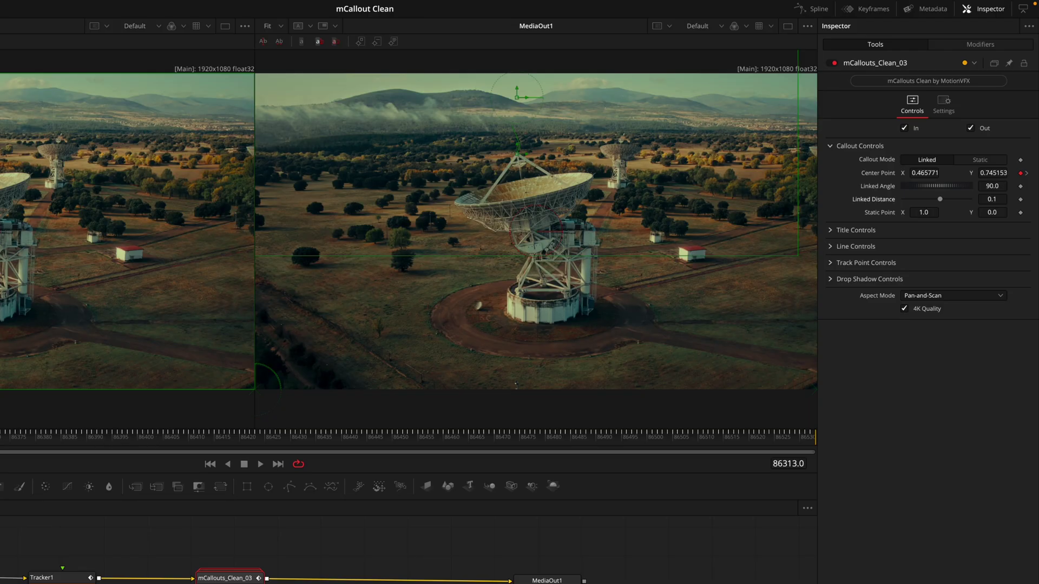
{"action": "left_click", "coordinate": [905, 129]}
Step: Scrub through the clip to confirm the Streamline callout follows the dish
{"action": "left_click", "coordinate": [4, 437]}
{"action": "left_click_drag", "start_coordinate": [4, 437], "coordinate": [31, 437]}
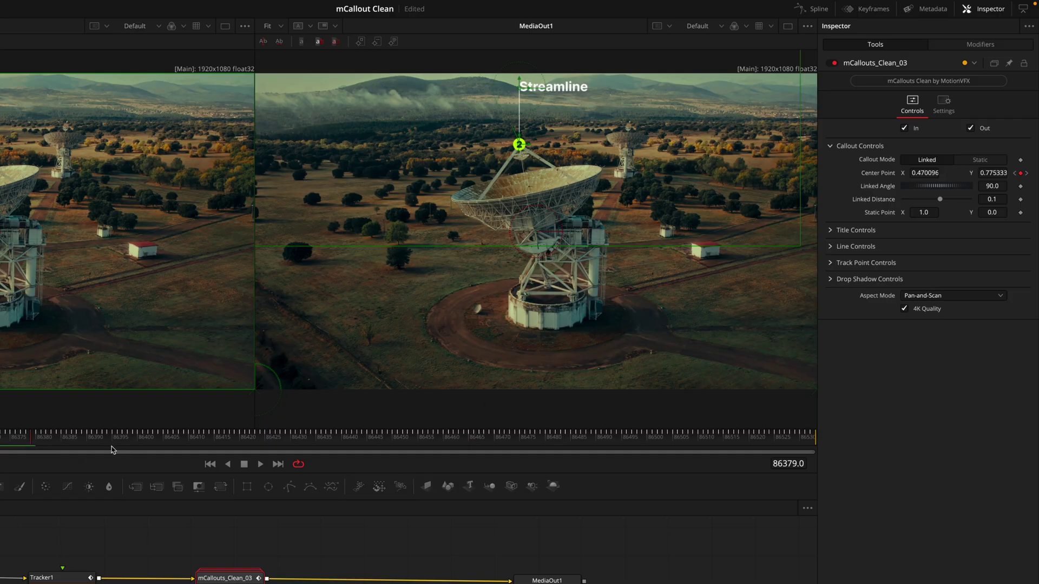
{"action": "left_click_drag", "start_coordinate": [30, 435], "coordinate": [87, 436]}
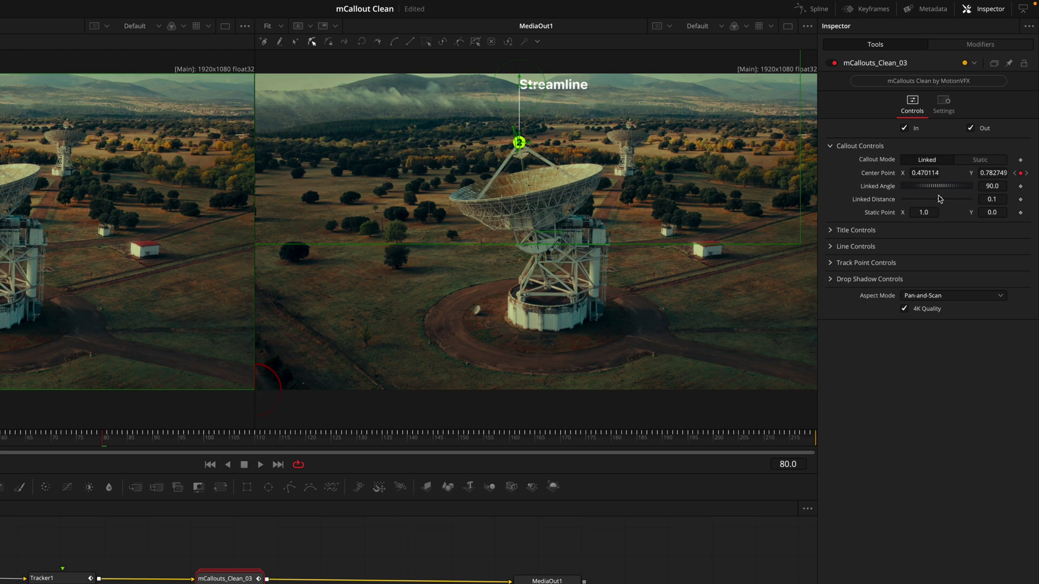
Step: Set the callout's Linked Angle to -19.6 and Linked Distance to 0.25
{"action": "mouse_move", "coordinate": [931, 187]}
{"action": "left_mouse_down"}
{"action": "mouse_move", "coordinate": [915, 195]}
{"action": "mouse_move", "coordinate": [944, 203]}
{"action": "mouse_move", "coordinate": [937, 188]}
{"action": "mouse_move", "coordinate": [945, 199]}
{"action": "left_mouse_up"}
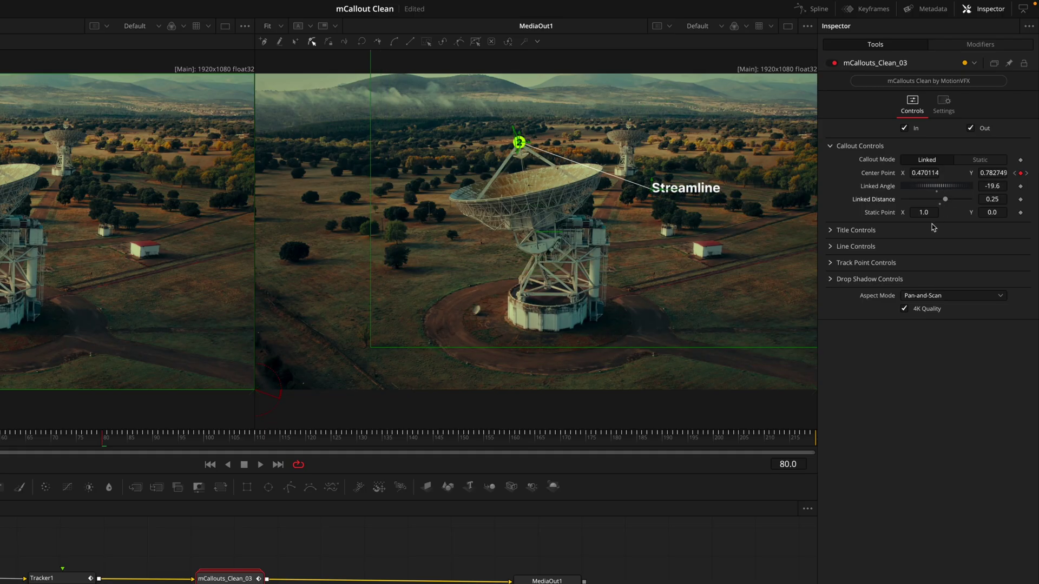
Step: Set Callout Mode to Static with Static Point 0.682, 0.564, preview, and return to frame 111
{"action": "left_click", "coordinate": [968, 163]}
{"action": "left_click_drag", "start_coordinate": [924, 212], "coordinate": [979, 225]}
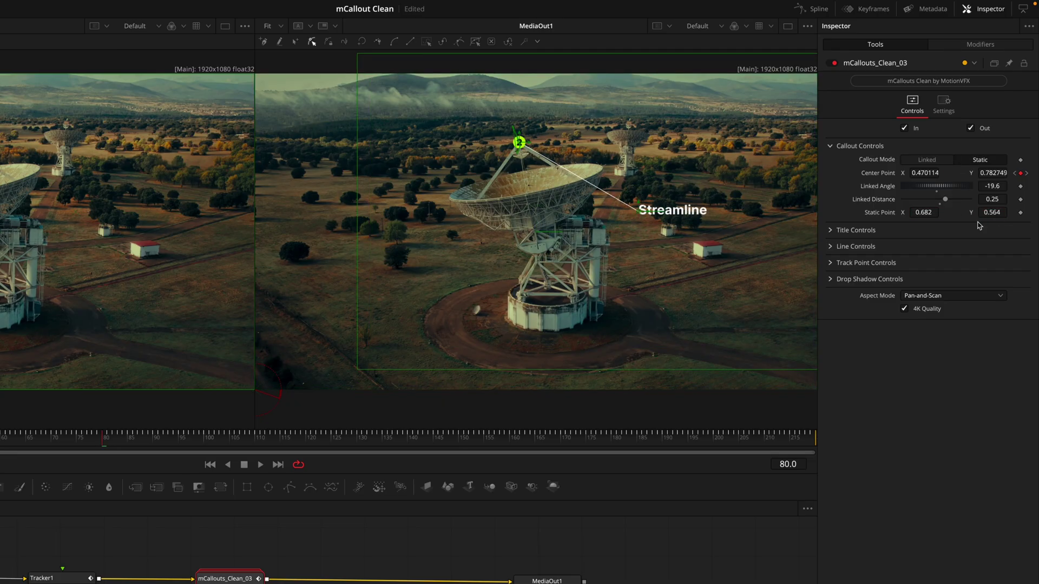
{"action": "key", "text": "space"}
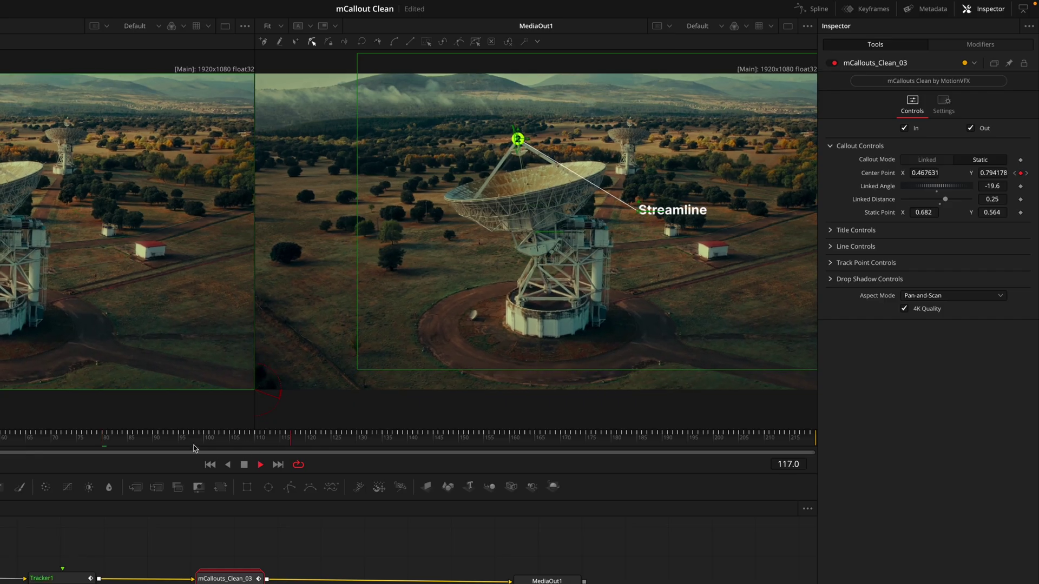
{"action": "key", "text": "space"}
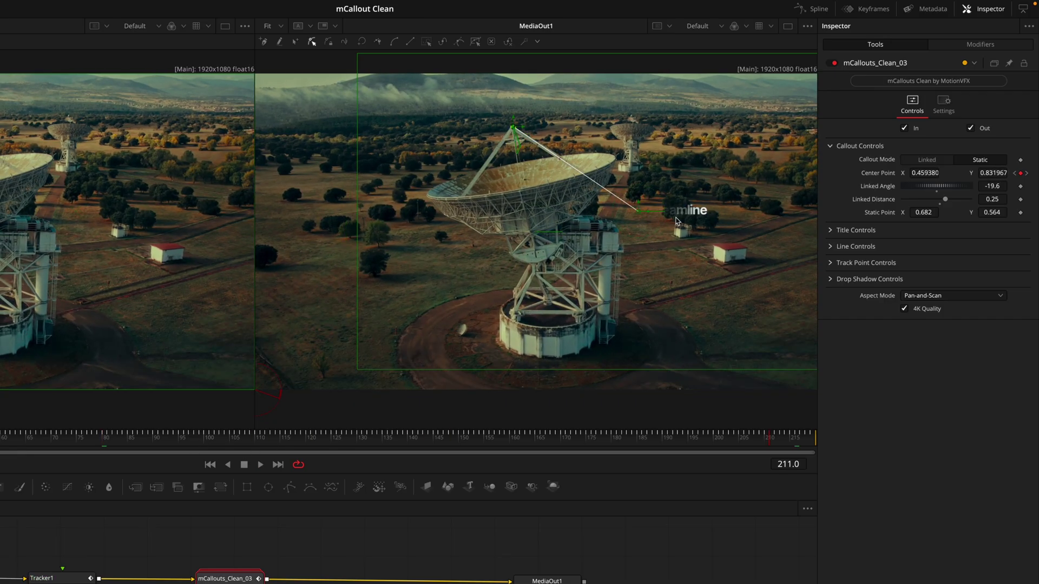
{"action": "left_click", "coordinate": [261, 450]}
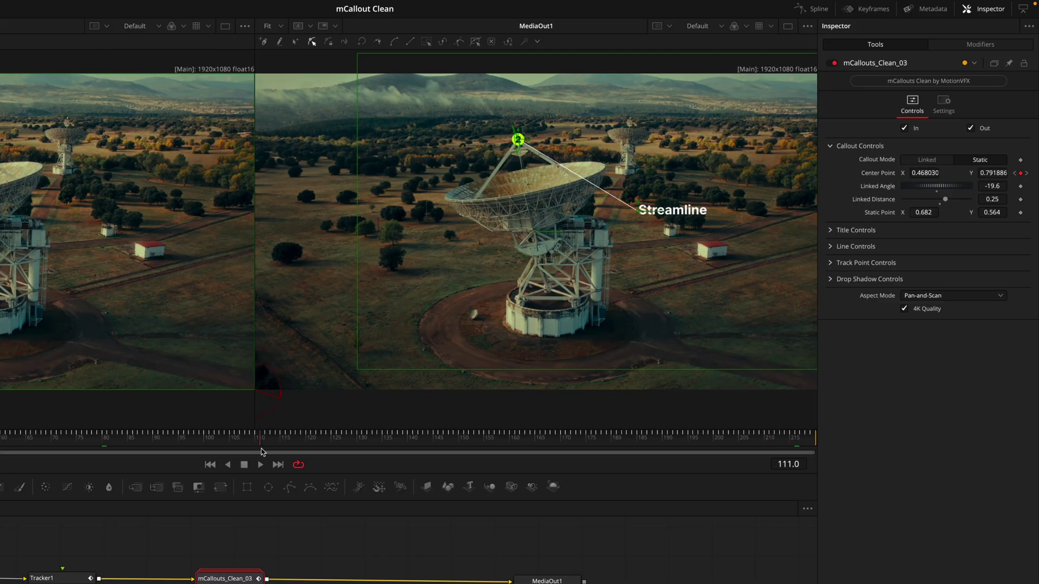
{"action": "left_click", "coordinate": [831, 231]}
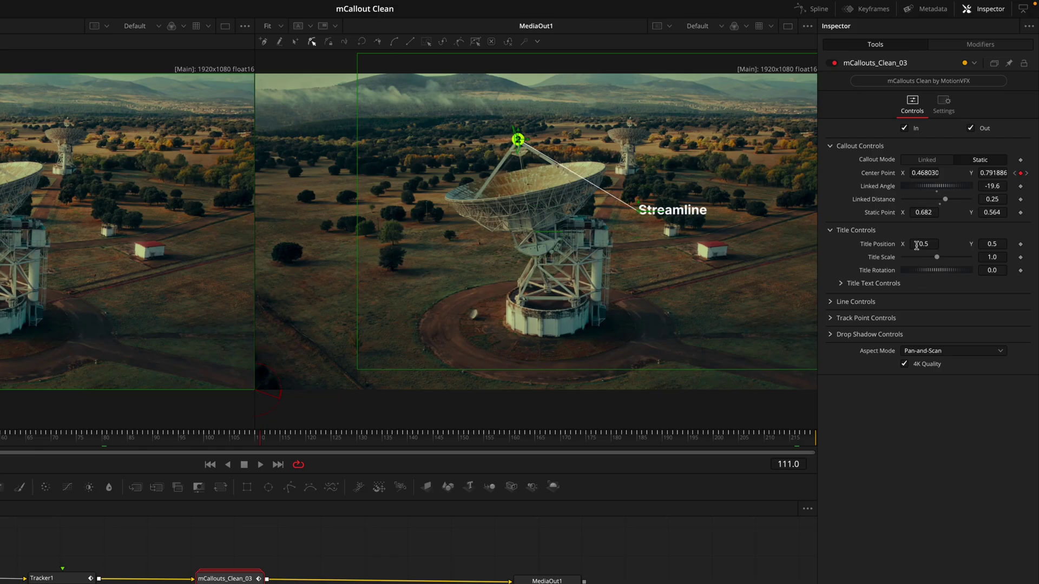
Step: Set the Streamline Title Position to 0.508, 0.496
{"action": "left_click_drag", "start_coordinate": [916, 245], "coordinate": [920, 245]}
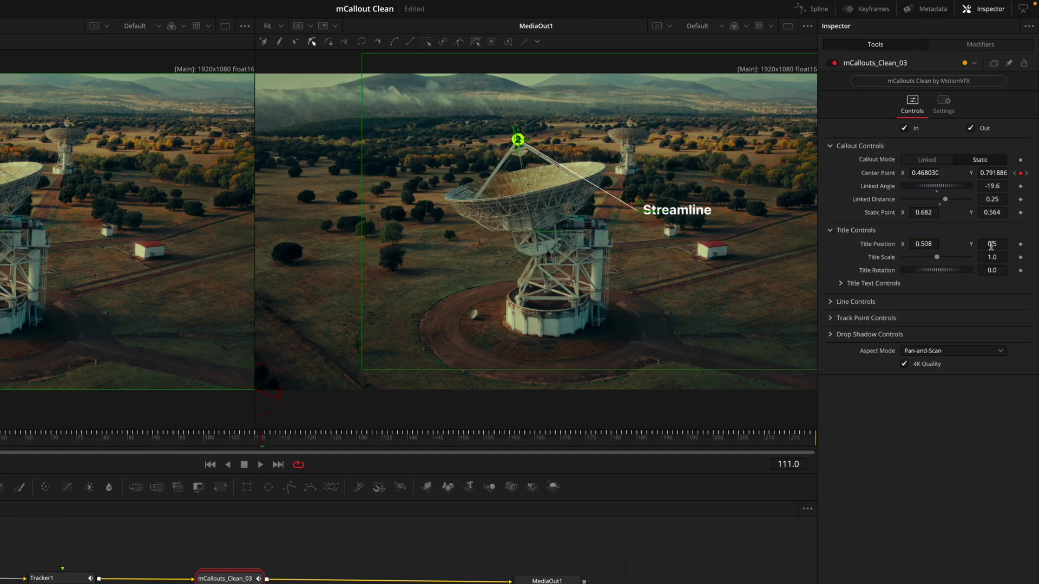
{"action": "left_click_drag", "start_coordinate": [991, 245], "coordinate": [988, 245]}
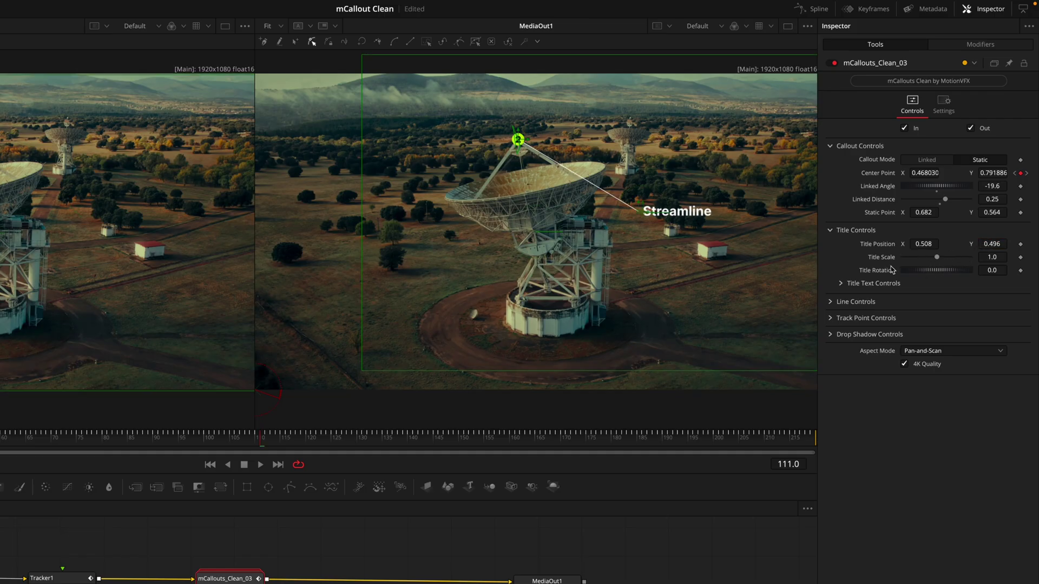
{"action": "left_click", "coordinate": [840, 285]}
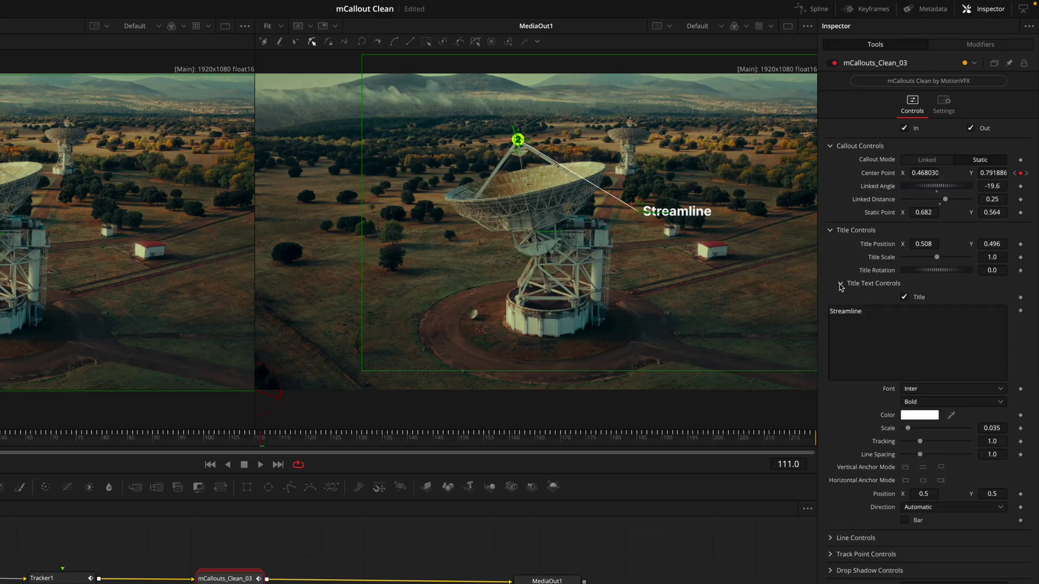
Step: Replace the callout title with 'Large Radio' and 'Telescope' on two lines
{"action": "double_click", "coordinate": [877, 314]}
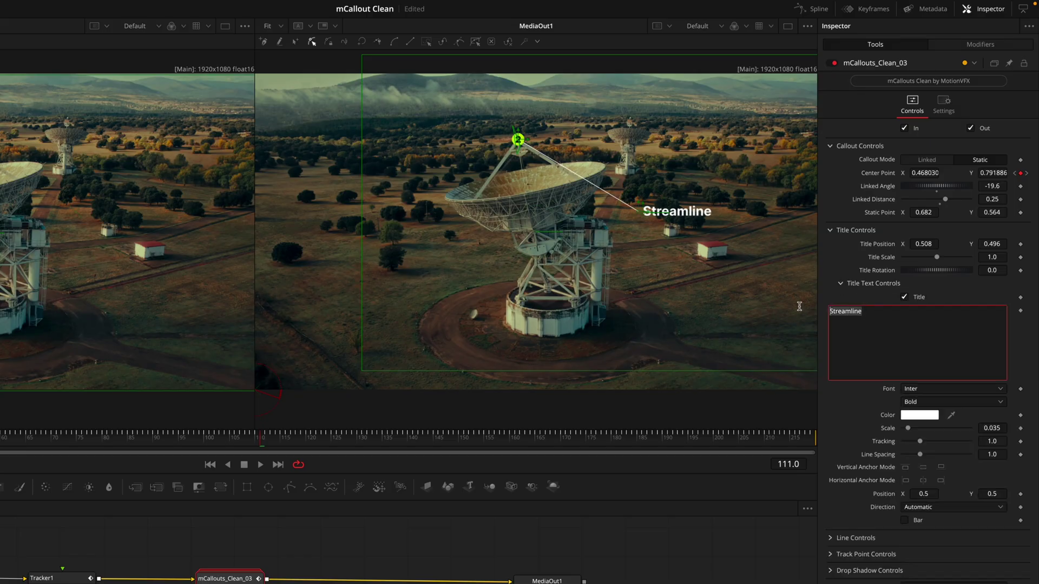
{"action": "type", "text": "Large Radio"}
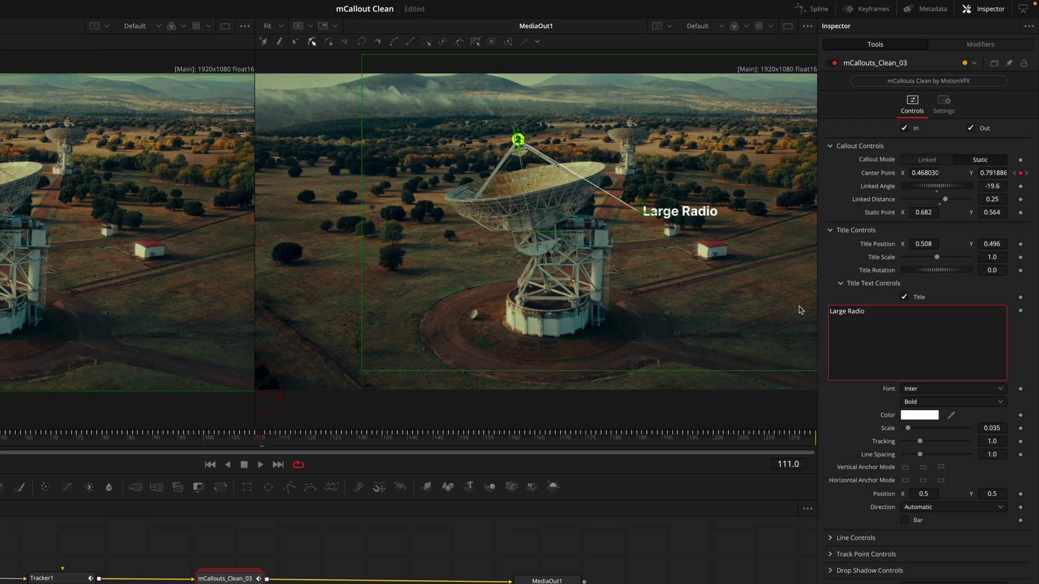
{"action": "key", "text": "Return"}
{"action": "type", "text": "Telescope"}
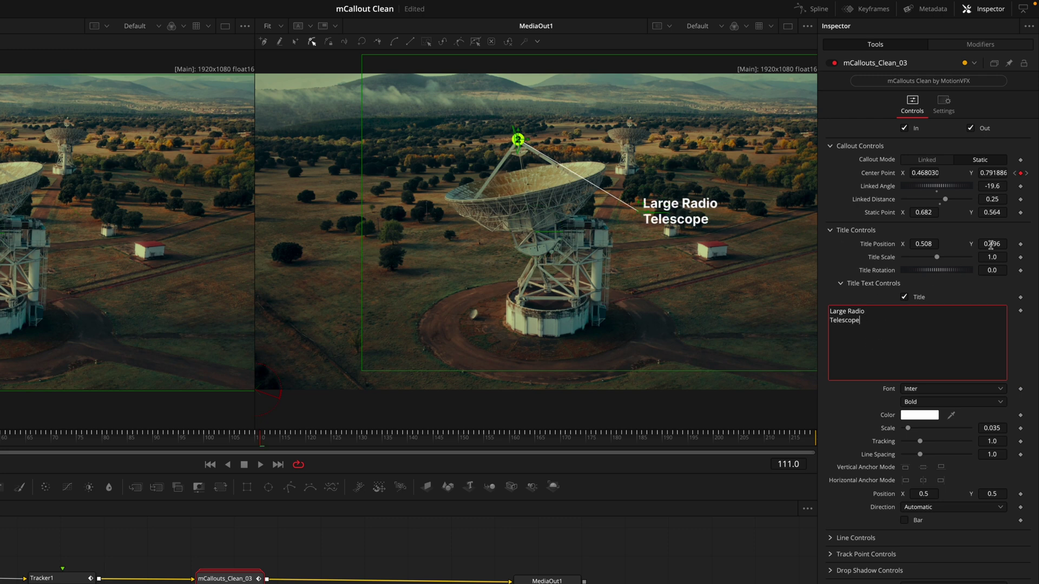
Step: Set Title Position to 0.57, 0.488, and try then remove the bar behind the title
{"action": "left_click_drag", "start_coordinate": [989, 245], "coordinate": [983, 245]}
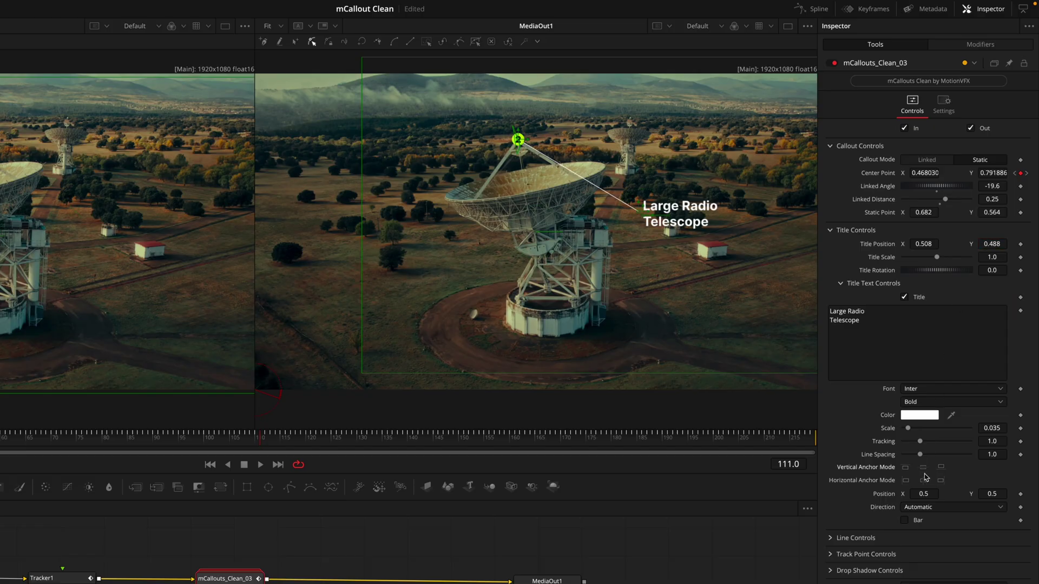
{"action": "left_click_drag", "start_coordinate": [922, 244], "coordinate": [938, 244]}
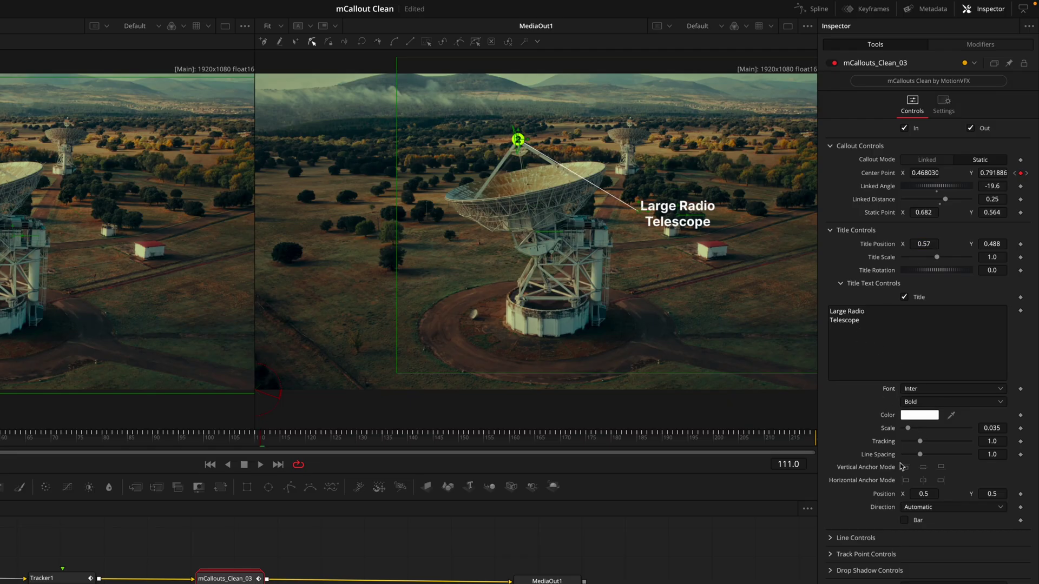
{"action": "left_click", "coordinate": [904, 521]}
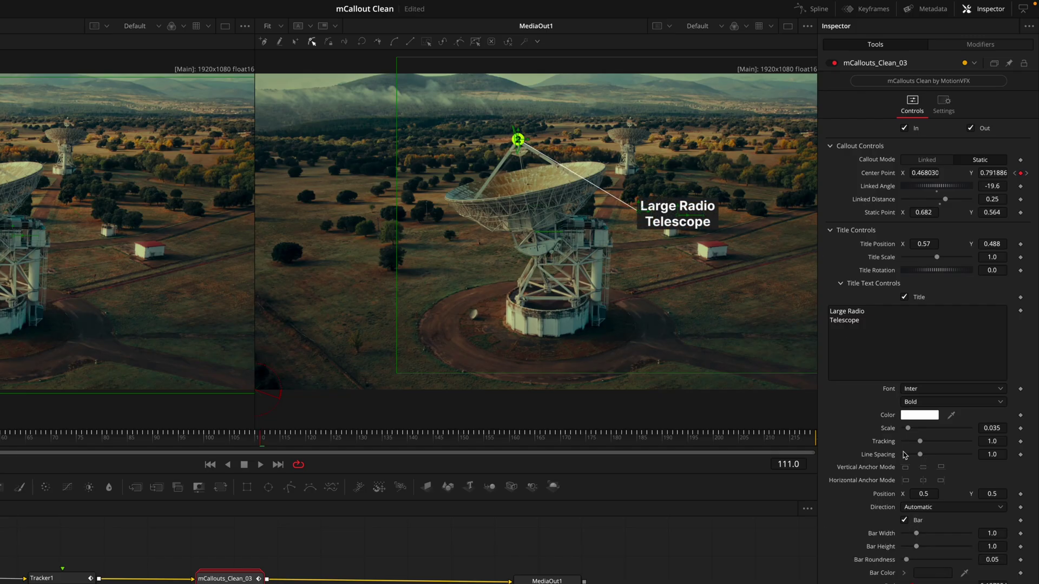
{"action": "left_click", "coordinate": [917, 520]}
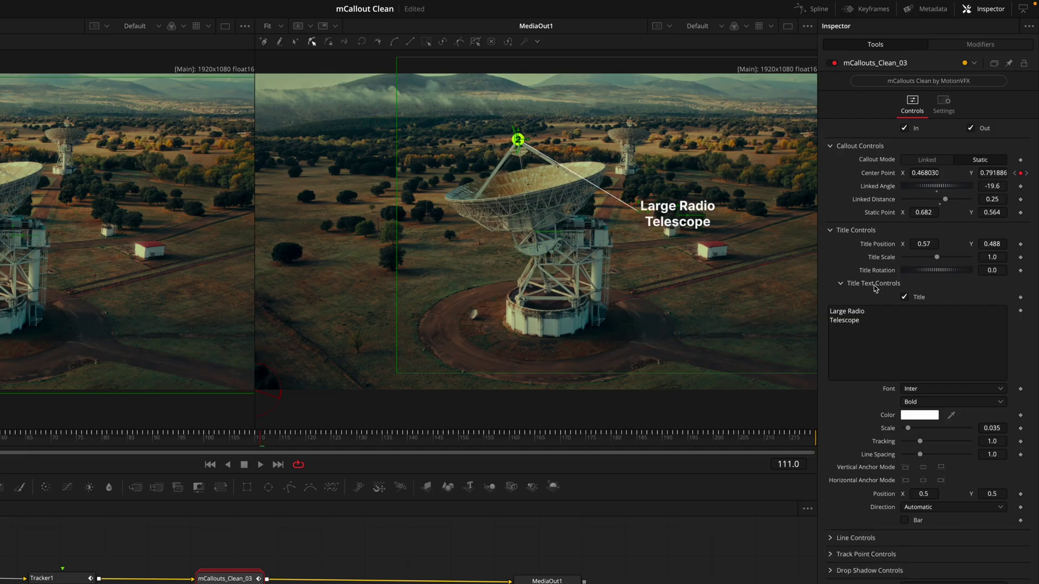
{"action": "left_click", "coordinate": [830, 229]}
Step: Toggle the callout line off and on, keeping its colour white after previewing others
{"action": "left_click", "coordinate": [830, 248]}
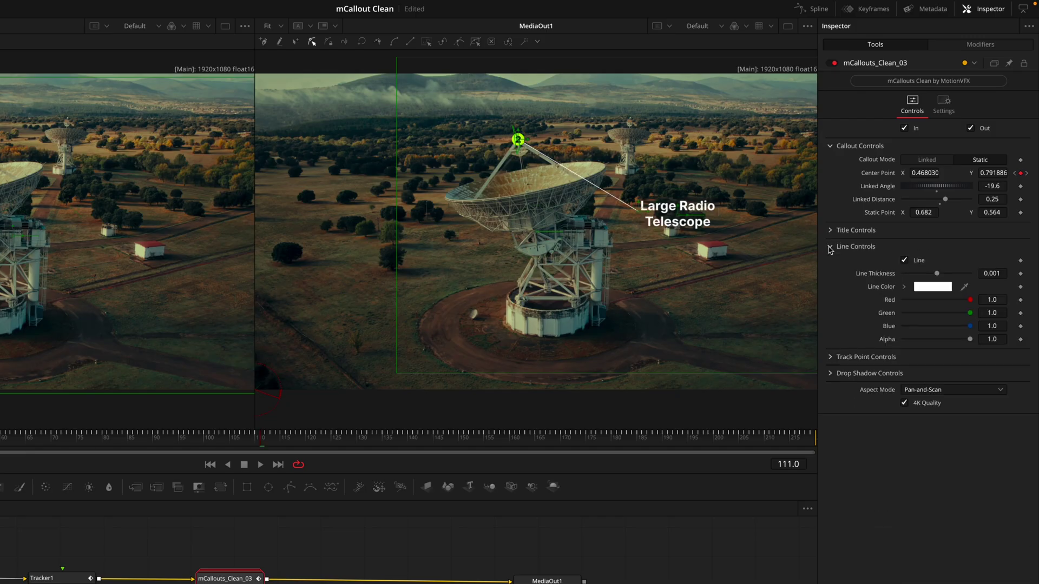
{"action": "left_click", "coordinate": [905, 261]}
{"action": "left_click", "coordinate": [904, 262]}
{"action": "left_click_drag", "start_coordinate": [932, 277], "coordinate": [891, 274]}
{"action": "left_click", "coordinate": [926, 289]}
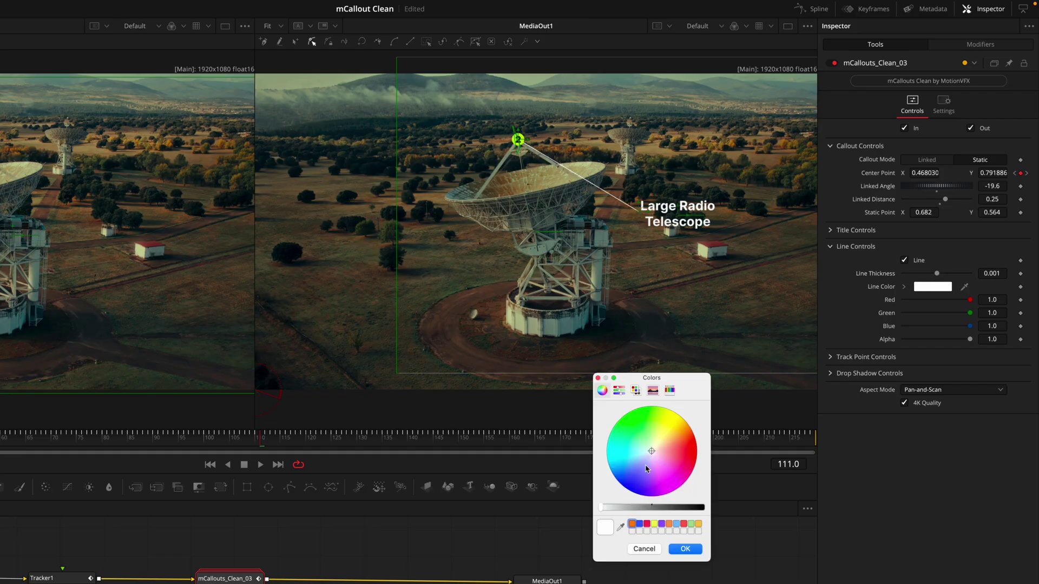
{"action": "left_click_drag", "start_coordinate": [647, 468], "coordinate": [668, 424]}
{"action": "left_click", "coordinate": [644, 548]}
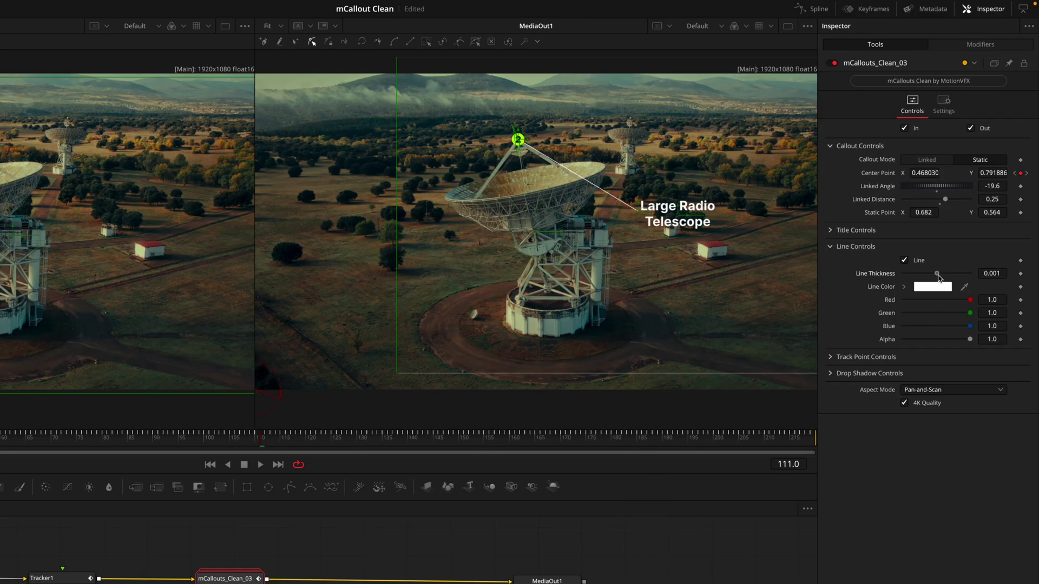
Step: Thicken the callout line slightly to a Line Thickness of about 0.002
{"action": "left_click_drag", "start_coordinate": [938, 277], "coordinate": [895, 276]}
{"action": "left_click", "coordinate": [991, 273]}
{"action": "key", "text": "Up"}
{"action": "key", "text": "Up"}
{"action": "key", "text": "Up"}
{"action": "key", "text": "Return"}
{"action": "left_click_drag", "start_coordinate": [938, 280], "coordinate": [865, 277]}
{"action": "left_click_drag", "start_coordinate": [992, 274], "coordinate": [989, 282]}
{"action": "left_click", "coordinate": [852, 246]}
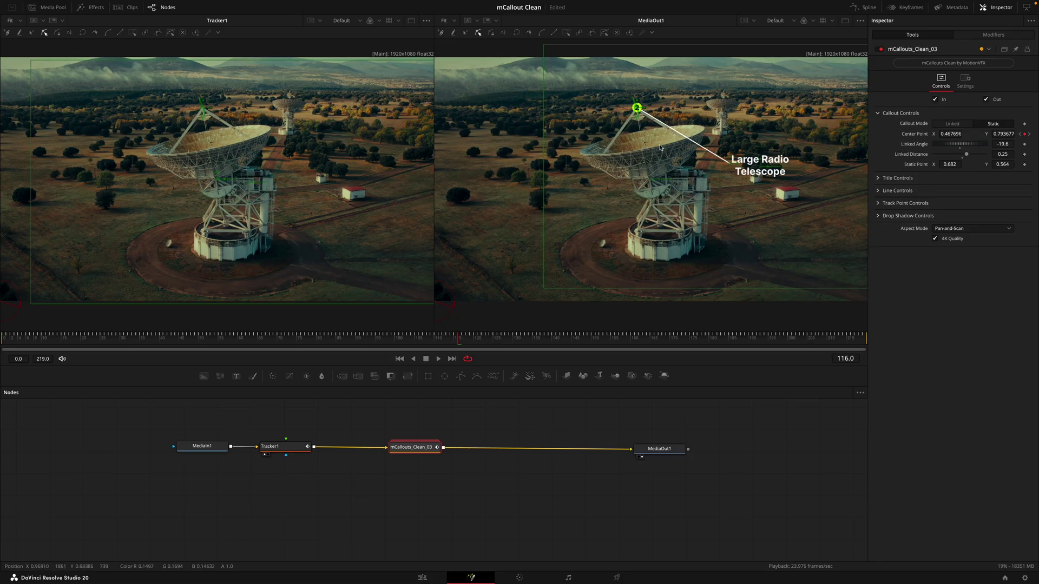
{"action": "left_click", "coordinate": [422, 578]}
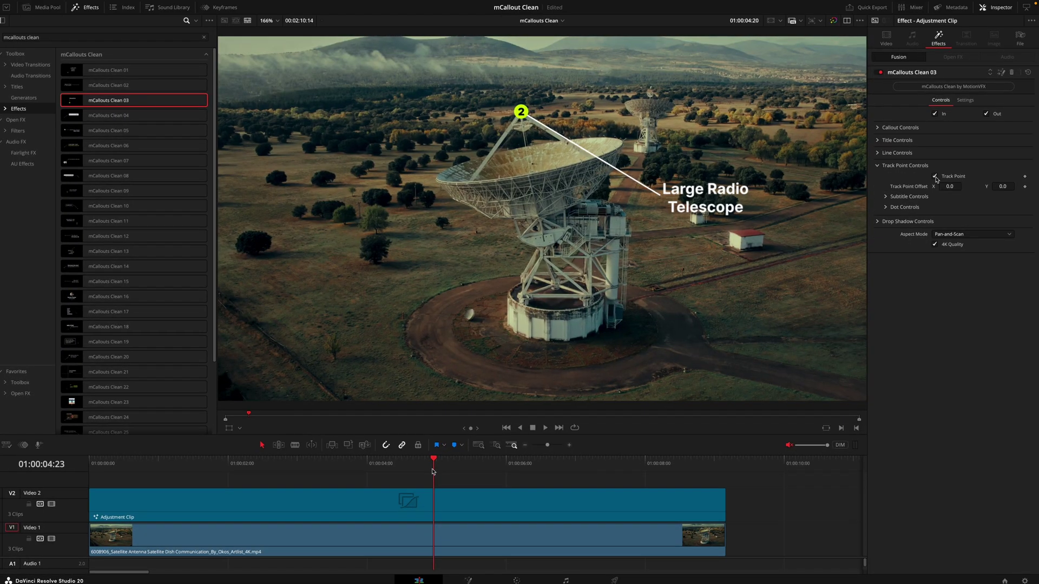
Step: Toggle the track point dot off and on and nudge its X offset
{"action": "left_click", "coordinate": [901, 127]}
{"action": "left_click", "coordinate": [906, 164]}
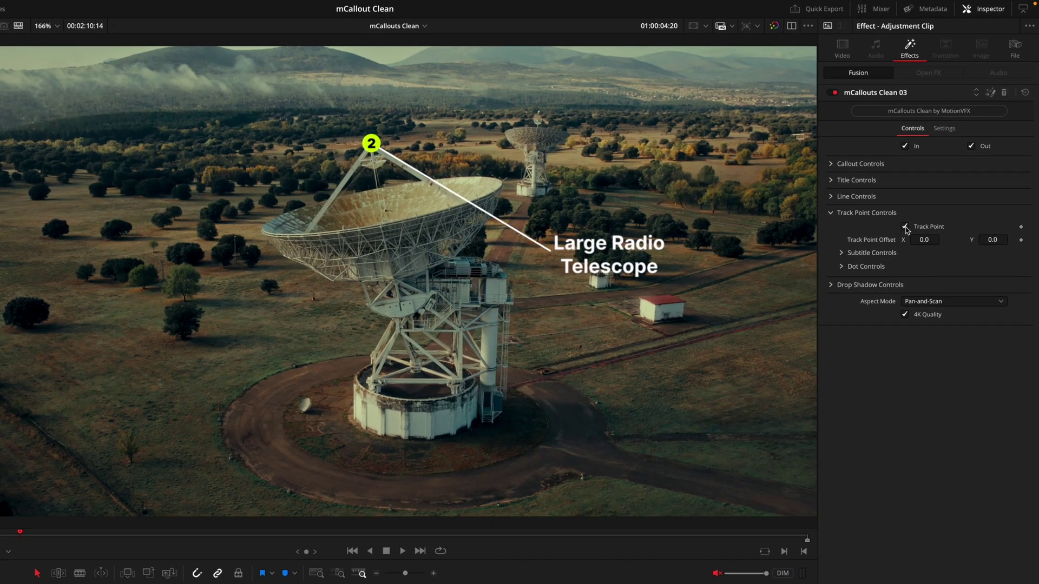
{"action": "left_click", "coordinate": [905, 228]}
{"action": "left_click", "coordinate": [906, 228]}
{"action": "left_click_drag", "start_coordinate": [924, 240], "coordinate": [927, 239]}
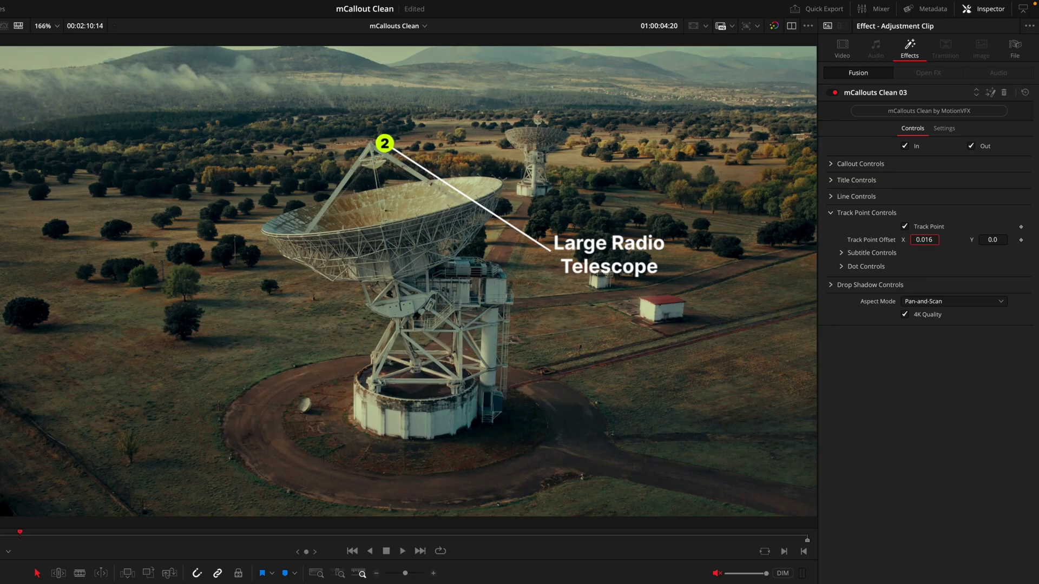
{"action": "left_click_drag", "start_coordinate": [928, 240], "coordinate": [925, 240]}
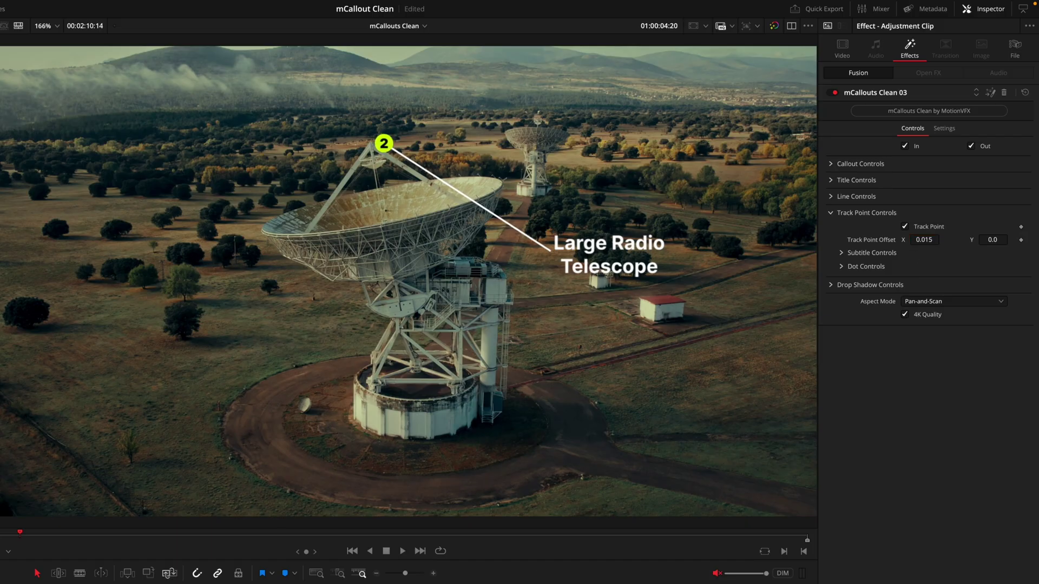
Step: Play the callout from the start, then reset the Track Point Offset to 0.0, 0.0
{"action": "key", "text": "Home"}
{"action": "key", "text": "space"}
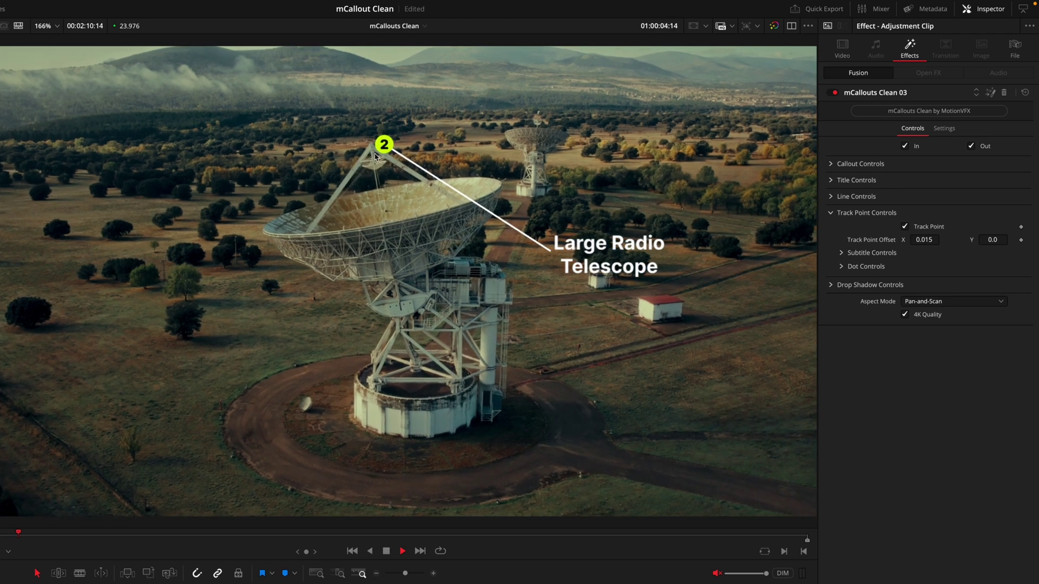
{"action": "key", "text": "space"}
{"action": "double_click", "coordinate": [881, 241]}
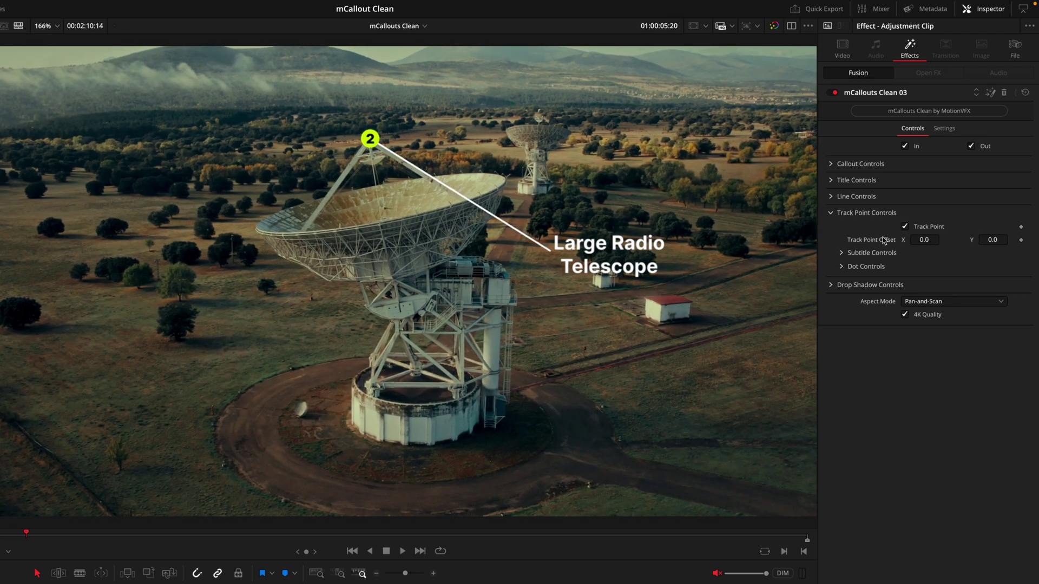
{"action": "left_click", "coordinate": [841, 254]}
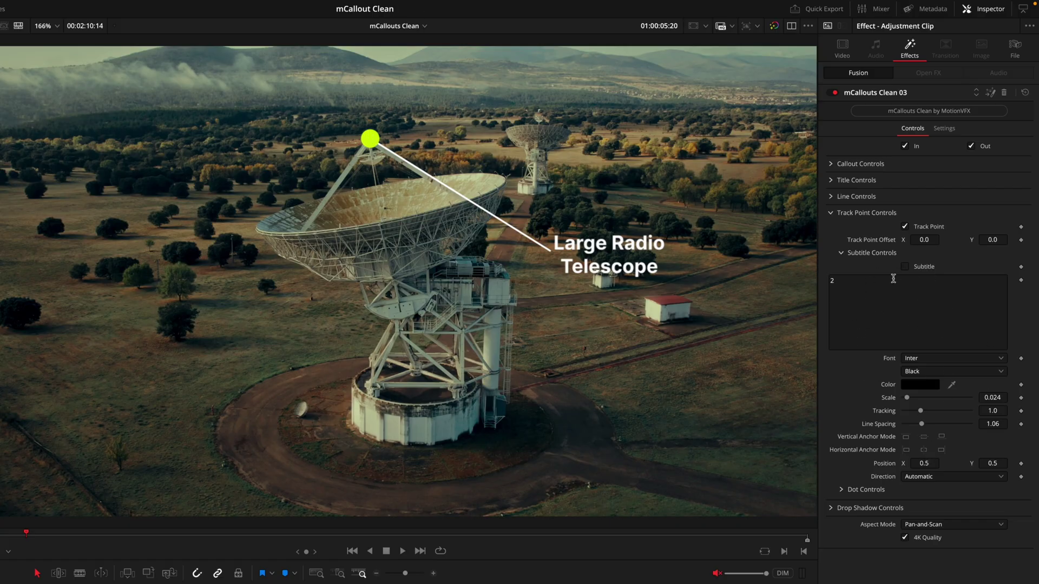
Step: Shrink the callout's end dot to a Dot Scale of 0.009
{"action": "left_click", "coordinate": [841, 253]}
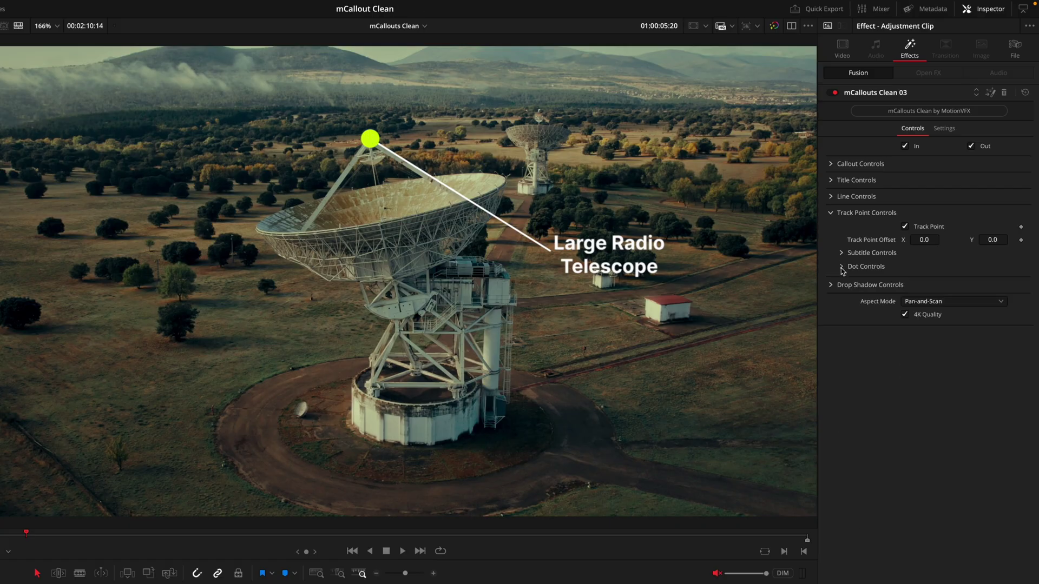
{"action": "left_click", "coordinate": [841, 266]}
{"action": "left_click", "coordinate": [906, 281]}
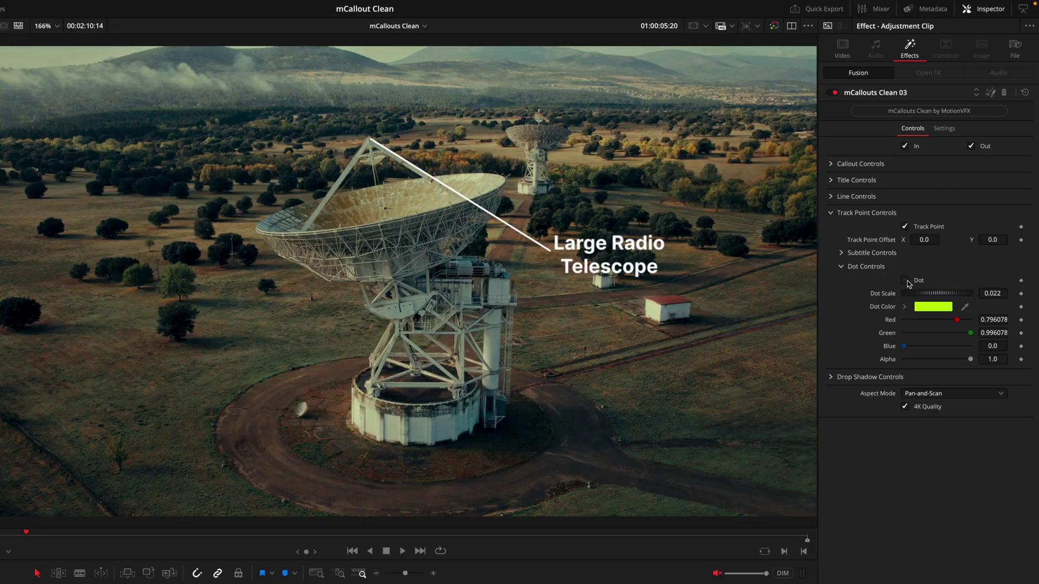
{"action": "left_click", "coordinate": [906, 280]}
{"action": "left_click", "coordinate": [906, 281]}
{"action": "left_click", "coordinate": [906, 280]}
{"action": "left_click_drag", "start_coordinate": [992, 295], "coordinate": [979, 295]}
Step: Change the end dot's colour from yellow-green to orange
{"action": "left_click", "coordinate": [935, 308]}
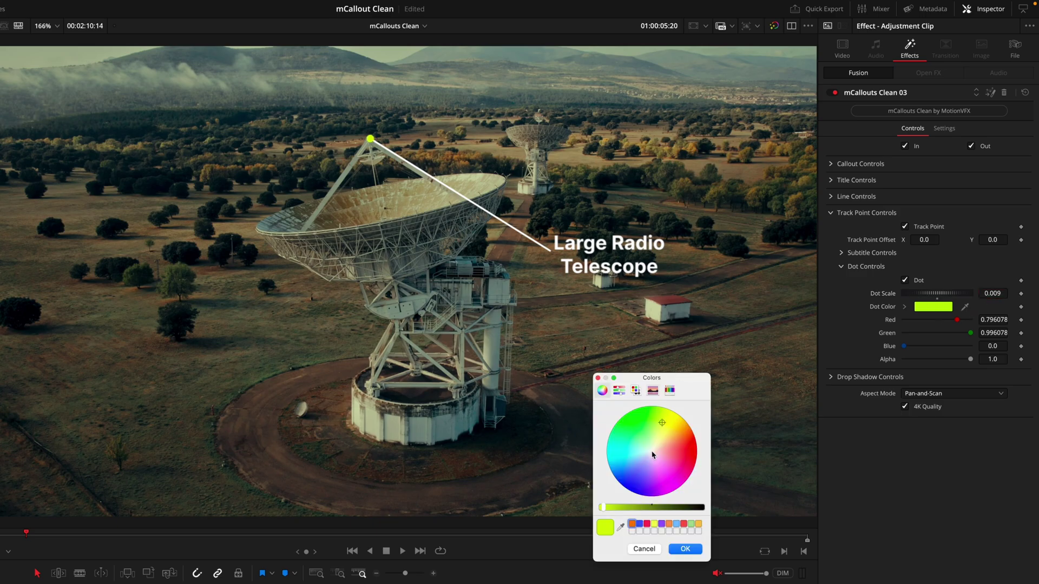
{"action": "left_click_drag", "start_coordinate": [652, 454], "coordinate": [686, 438]}
{"action": "left_click", "coordinate": [870, 377]}
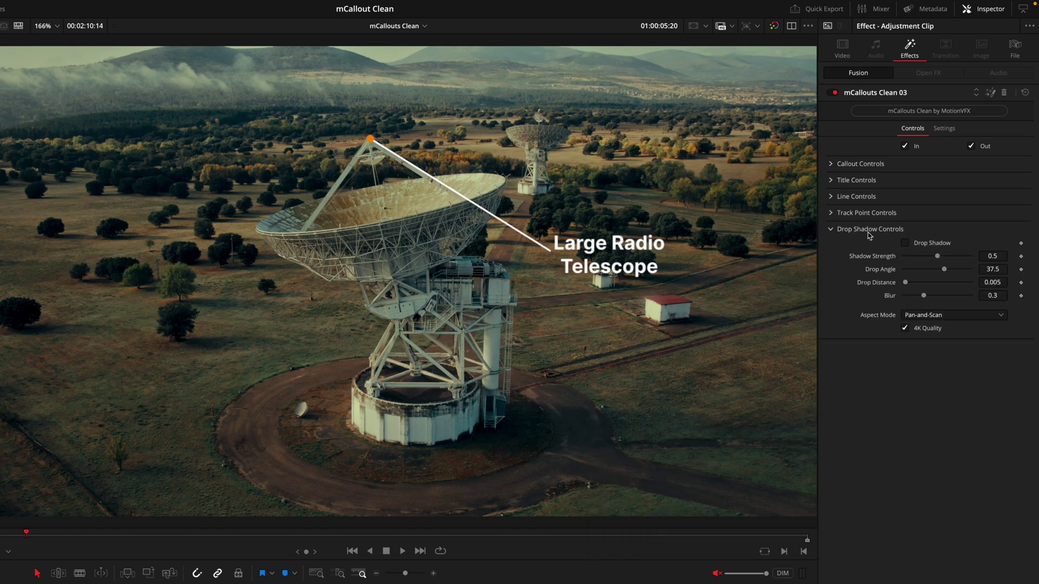
Step: Turn on the drop shadow for the Large Radio Telescope callout
{"action": "left_click", "coordinate": [905, 243]}
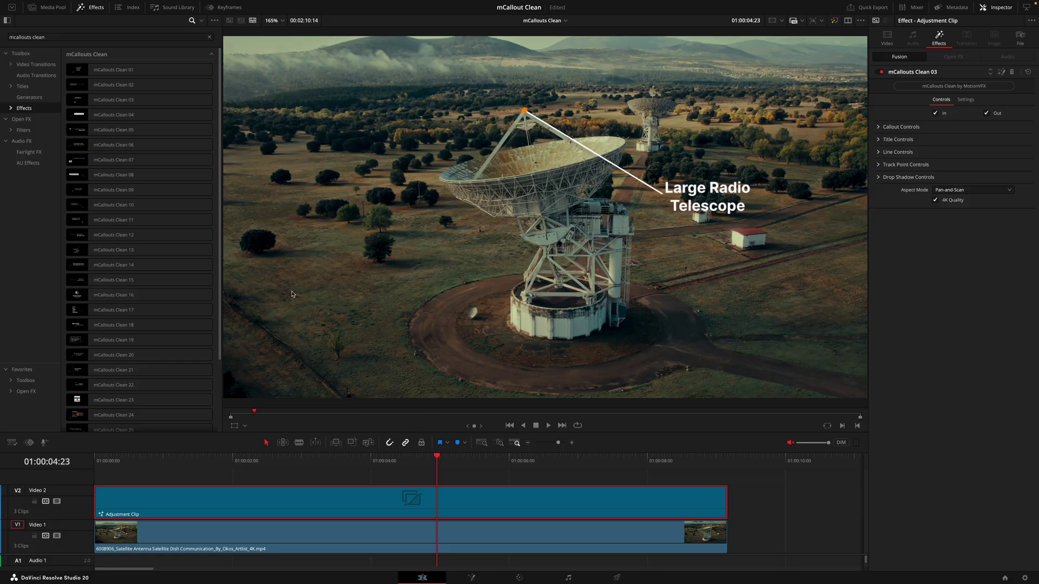
{"action": "left_click_drag", "start_coordinate": [116, 175], "coordinate": [337, 507]}
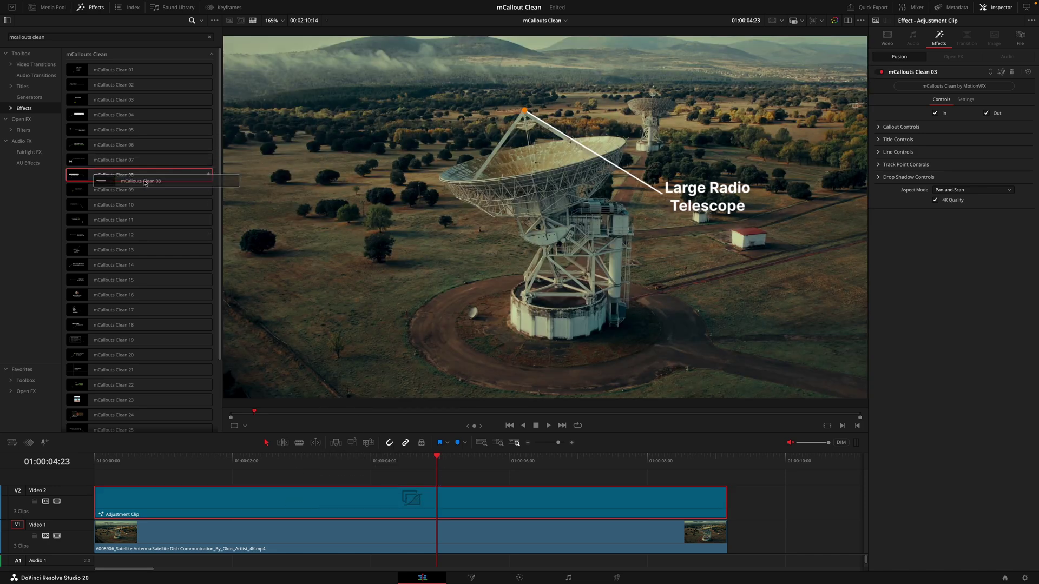
Step: Open the callout in Fusion and insert mCallouts Clean 10 before MediaOut1
{"action": "left_click", "coordinate": [1001, 71]}
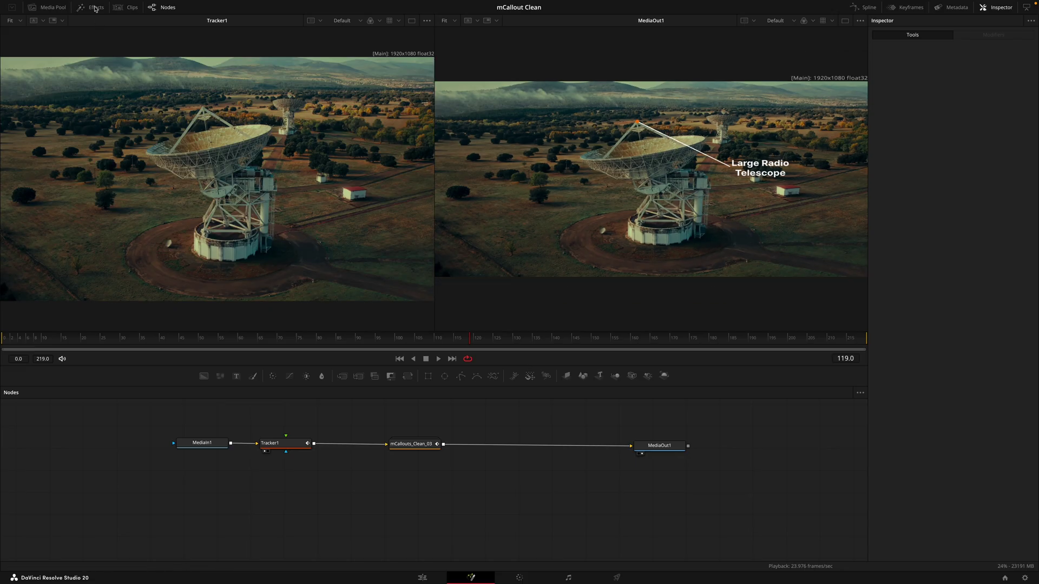
{"action": "left_click", "coordinate": [95, 8]}
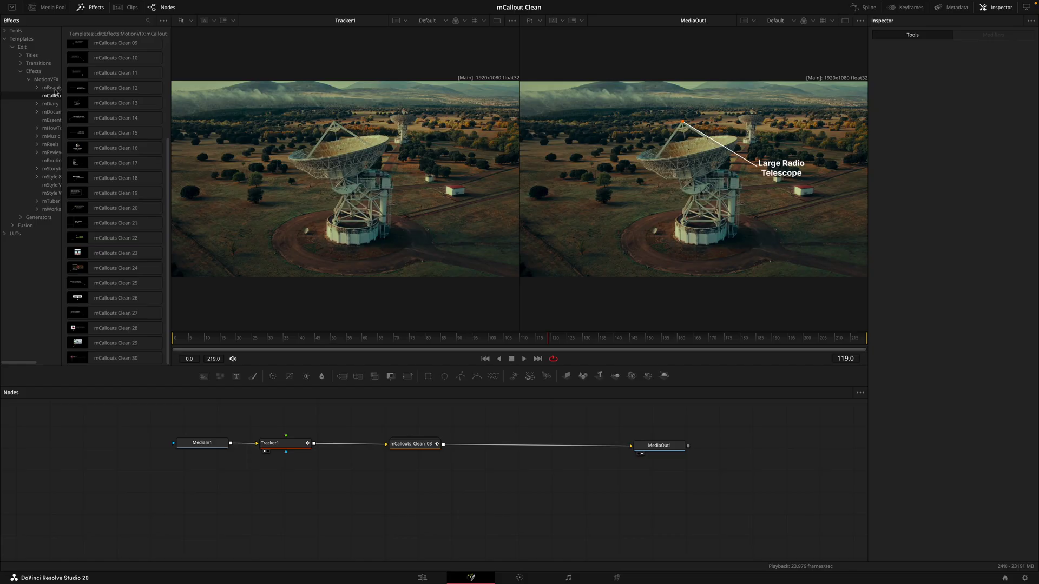
{"action": "left_click_drag", "start_coordinate": [62, 97], "coordinate": [72, 96]}
{"action": "scroll", "coordinate": [119, 162], "scroll_direction": "up", "scroll_amount": 3}
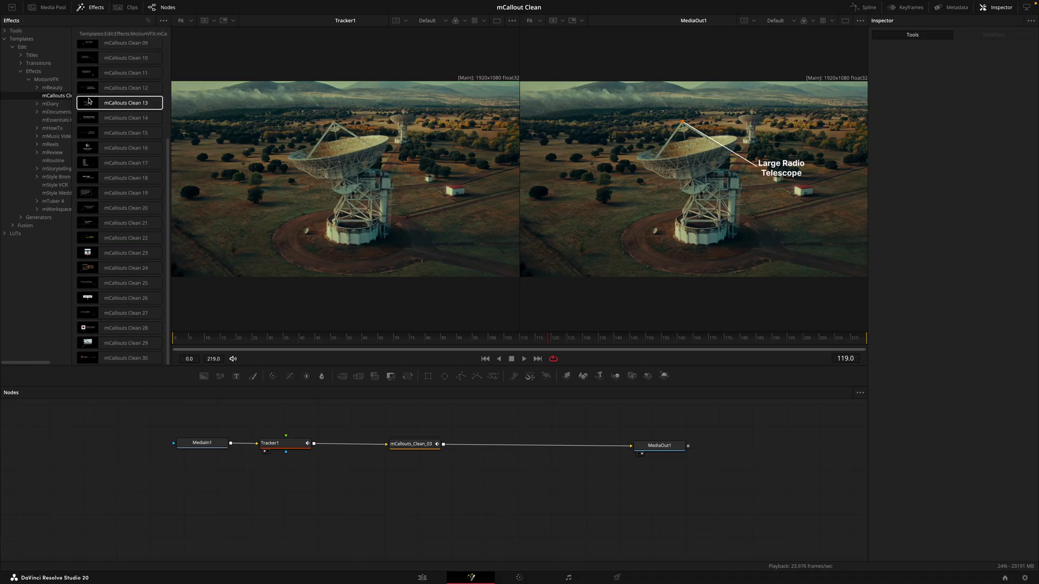
{"action": "left_click_drag", "start_coordinate": [126, 172], "coordinate": [493, 445]}
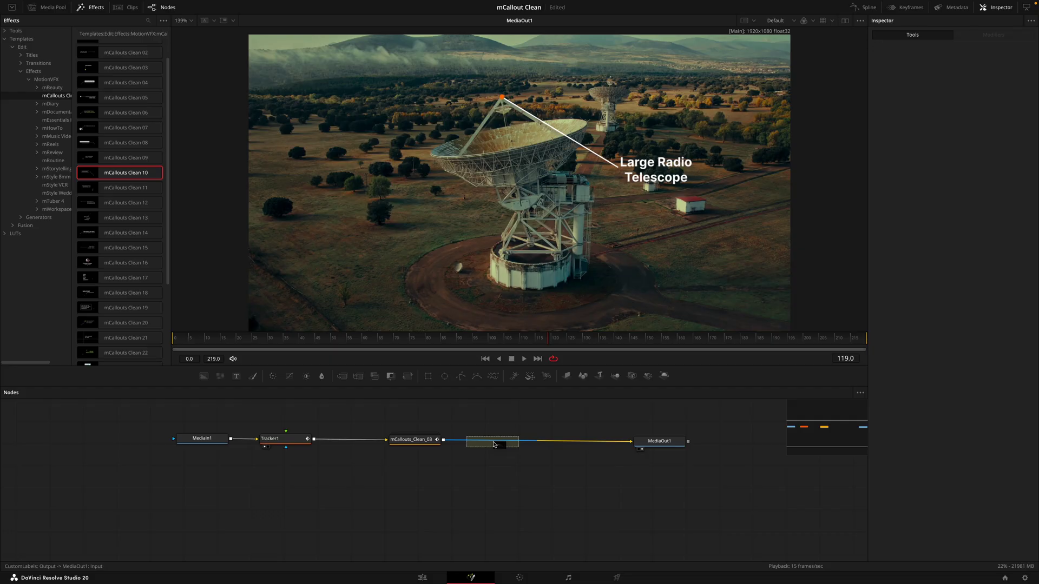
{"action": "left_click_drag", "start_coordinate": [493, 445], "coordinate": [494, 445]}
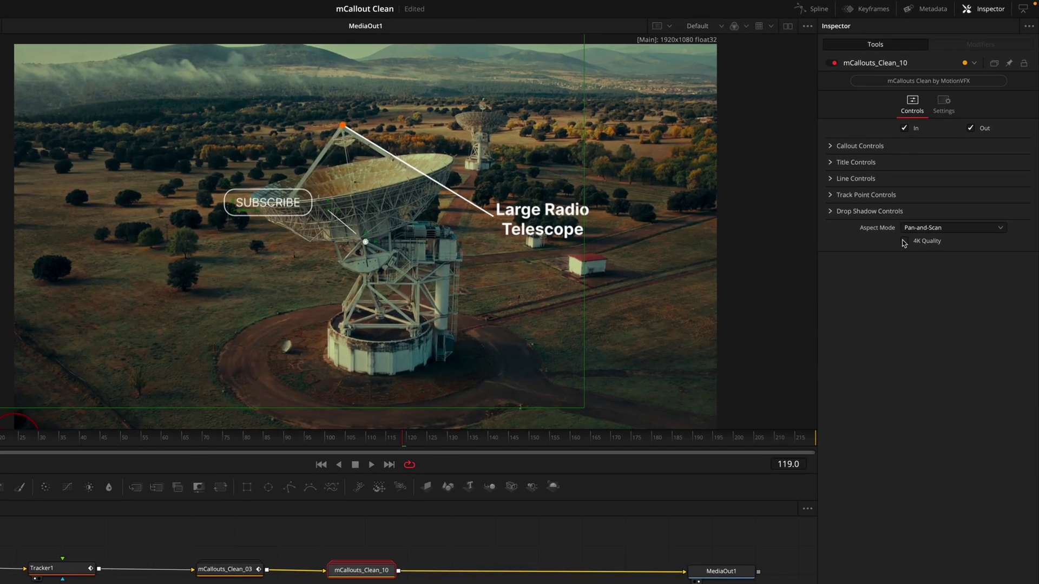
Step: Enable 4K Quality and connect the Center Point to Tracker1IntelliTrack1Path position
{"action": "left_click", "coordinate": [903, 240]}
{"action": "left_click", "coordinate": [831, 146]}
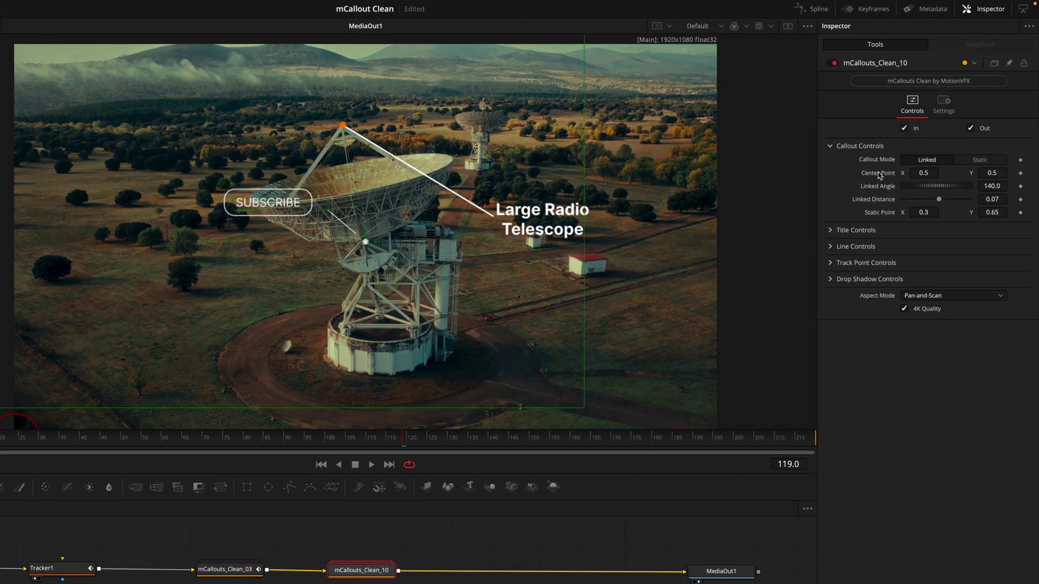
{"action": "right_click", "coordinate": [878, 174]}
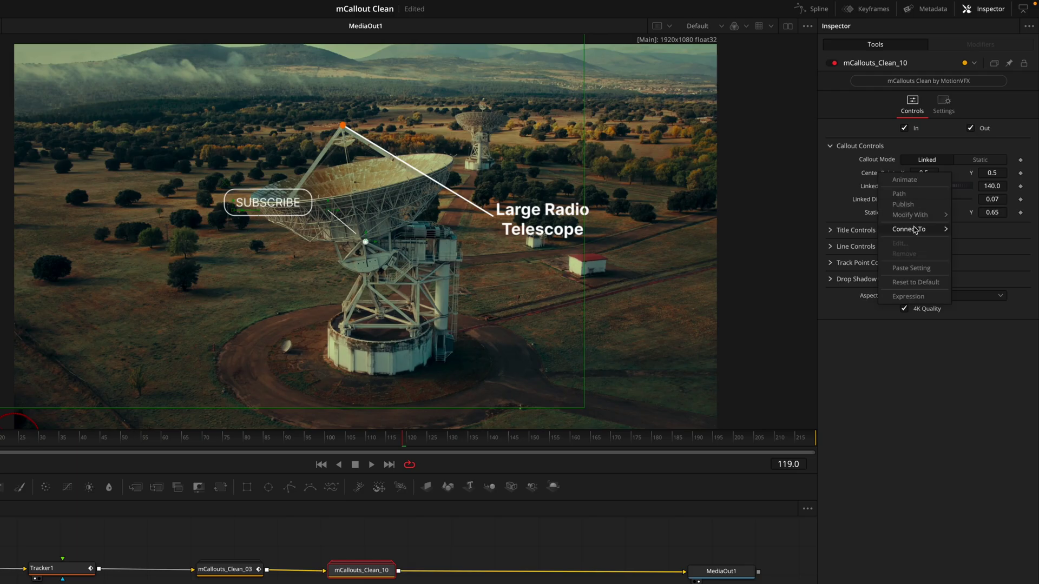
{"action": "mouse_move", "coordinate": [914, 231]}
{"action": "mouse_move", "coordinate": [841, 377]}
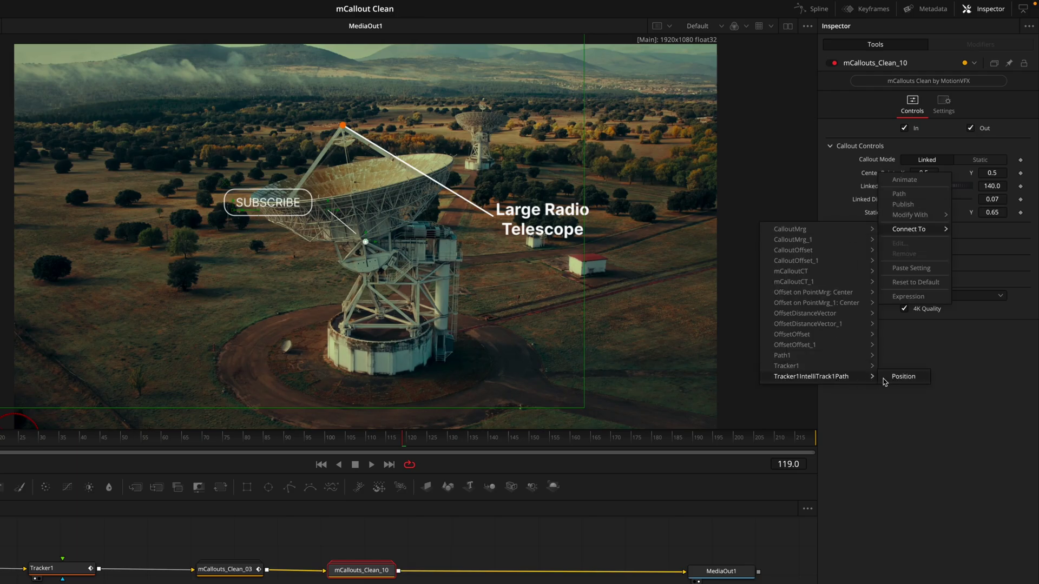
{"action": "left_click", "coordinate": [902, 376]}
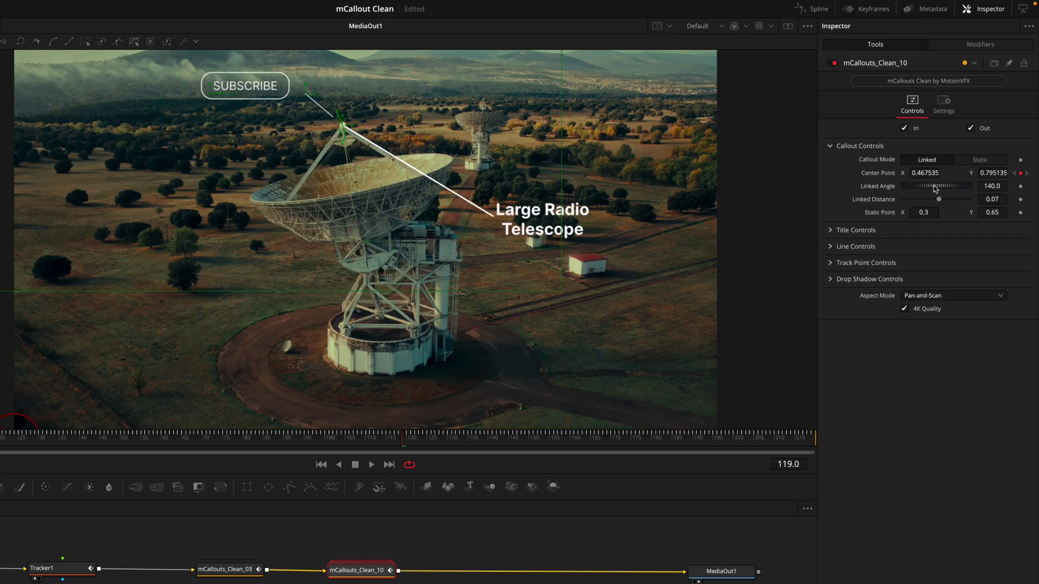
Step: Raise the Linked Angle to 213 to swing the label down-left of the dish
{"action": "mouse_move", "coordinate": [937, 188]}
{"action": "left_mouse_down"}
{"action": "mouse_move", "coordinate": [946, 200]}
{"action": "mouse_move", "coordinate": [936, 189]}
{"action": "left_mouse_up"}
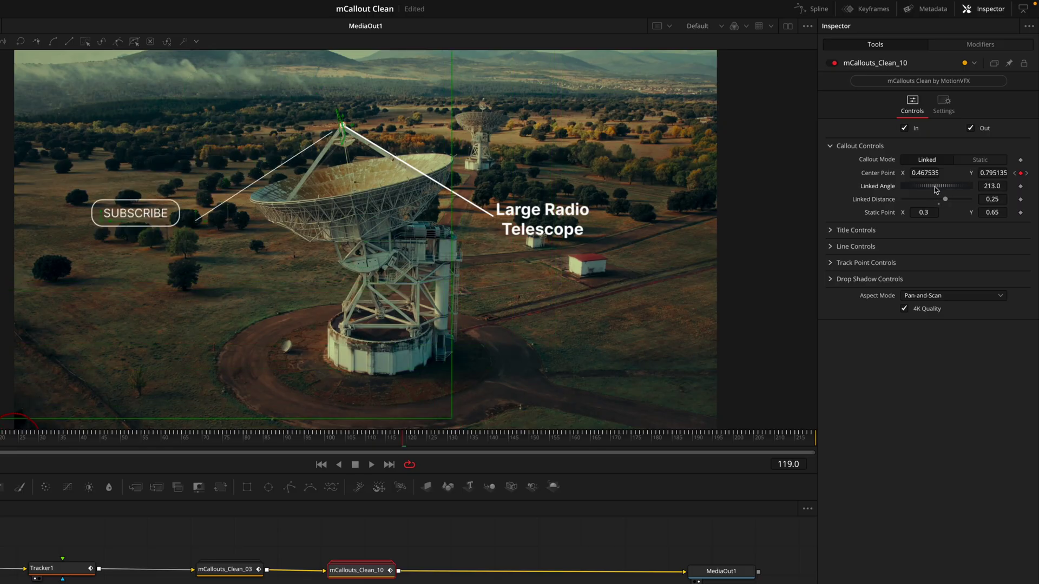
{"action": "left_click", "coordinate": [832, 230]}
{"action": "left_click", "coordinate": [832, 230]}
{"action": "left_click", "coordinate": [832, 230]}
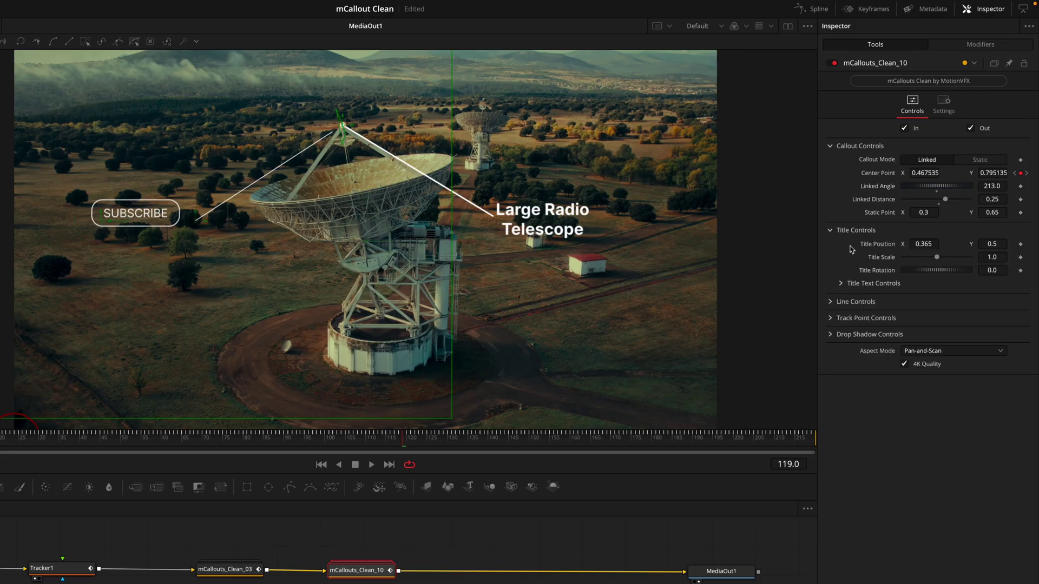
{"action": "left_click", "coordinate": [841, 283]}
Step: Change the label from SUBSCRIBE to $50million and nudge its Title Position X right
{"action": "left_click", "coordinate": [891, 320]}
{"action": "left_click_drag", "start_coordinate": [891, 321], "coordinate": [821, 313]}
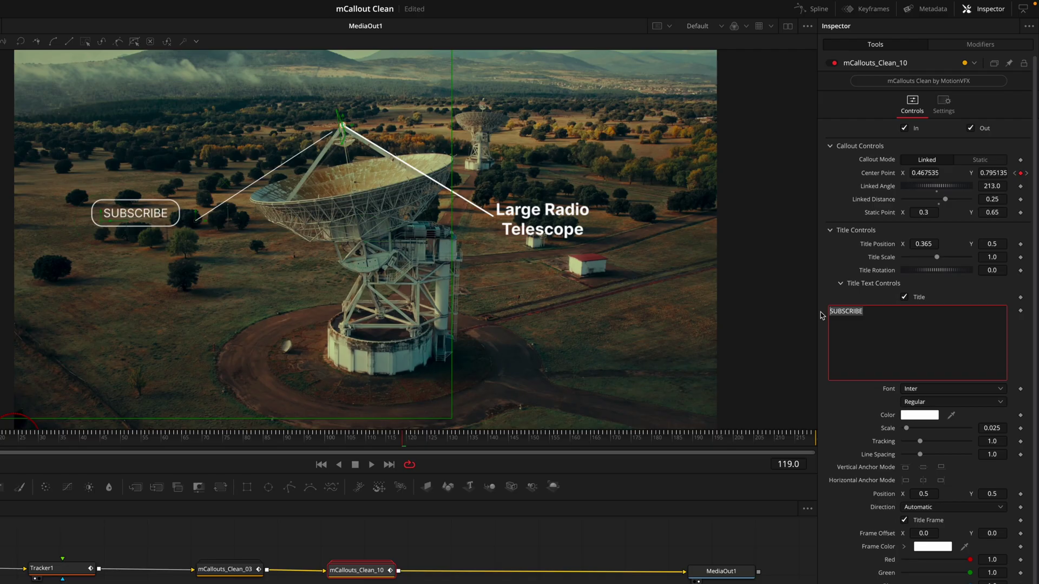
{"action": "type", "text": "$50mill"}
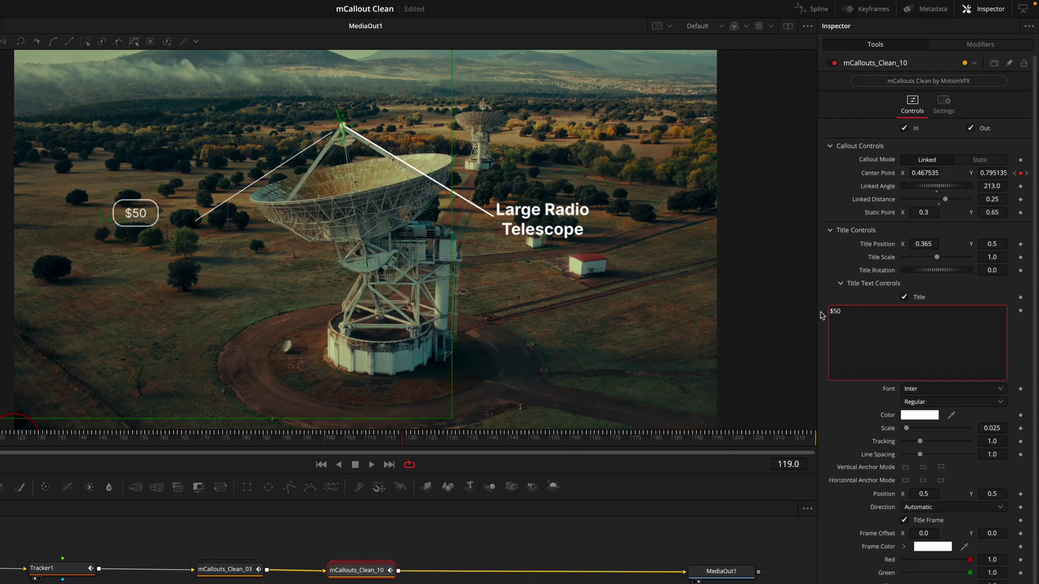
{"action": "type", "text": "ion"}
{"action": "left_click_drag", "start_coordinate": [916, 243], "coordinate": [961, 248]}
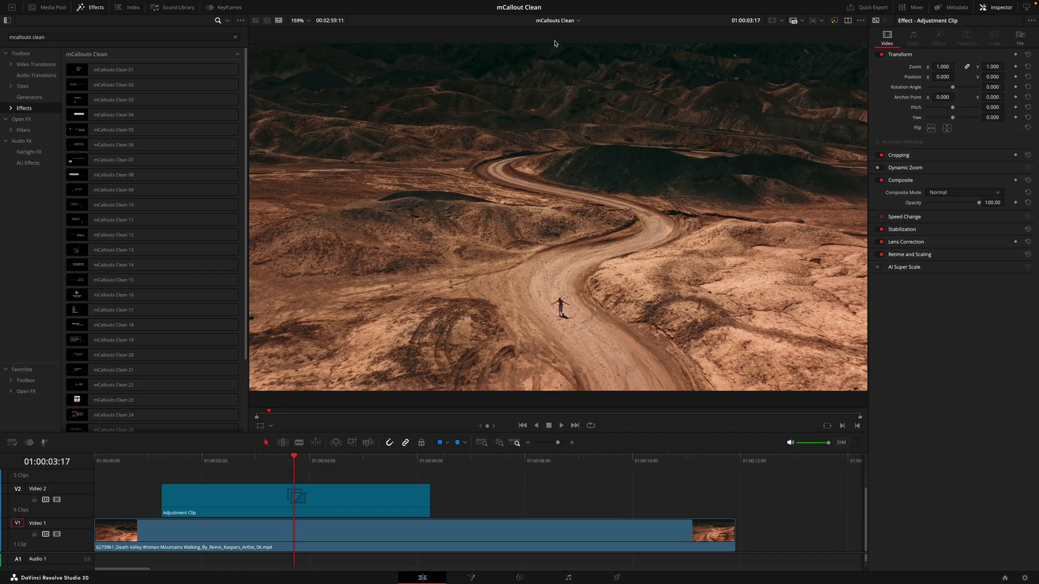
Step: Alt-drag a copy of the adjustment clip onto a new V3 track
{"action": "left_click", "coordinate": [246, 461]}
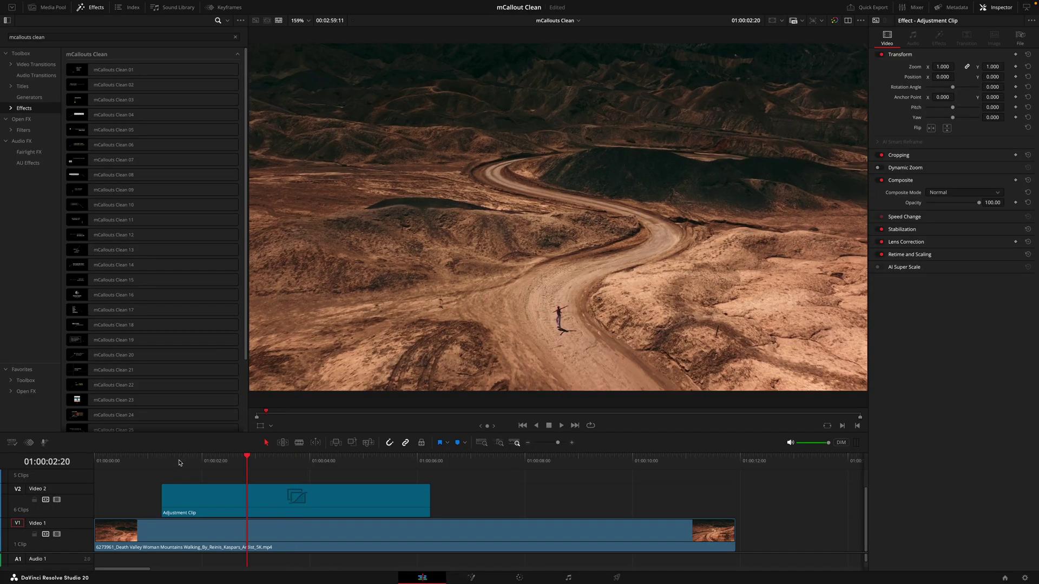
{"action": "left_click_drag", "start_coordinate": [180, 462], "coordinate": [211, 462]}
{"action": "left_click_drag", "start_coordinate": [241, 503], "coordinate": [428, 489]}
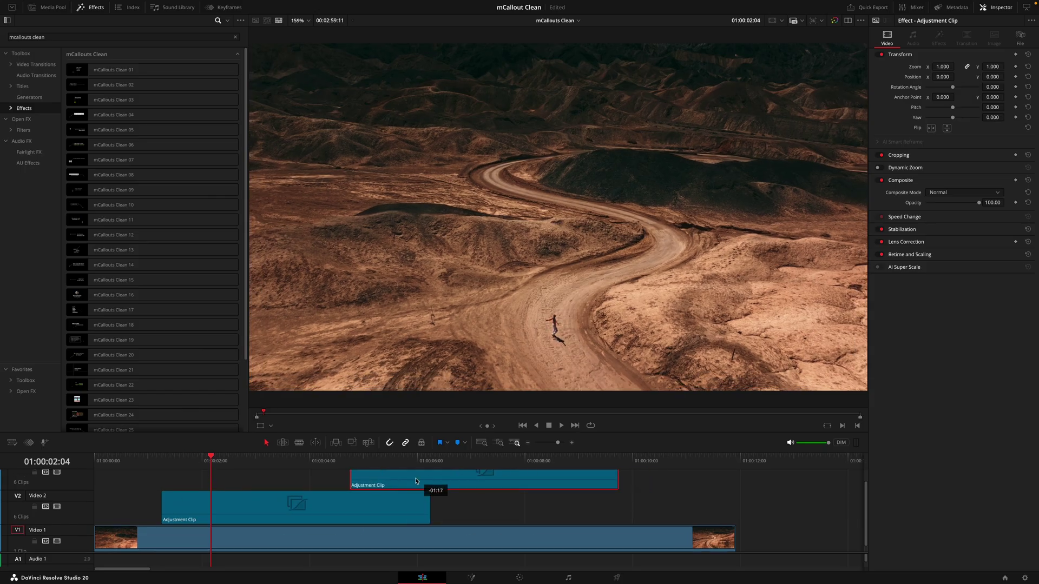
{"action": "left_click", "coordinate": [206, 505]}
{"action": "left_click_drag", "start_coordinate": [206, 506], "coordinate": [140, 506]}
Step: Trim the adjustment clips to end with the Death Valley footage and apply mCallouts Clean 09
{"action": "left_click_drag", "start_coordinate": [419, 505], "coordinate": [454, 505]}
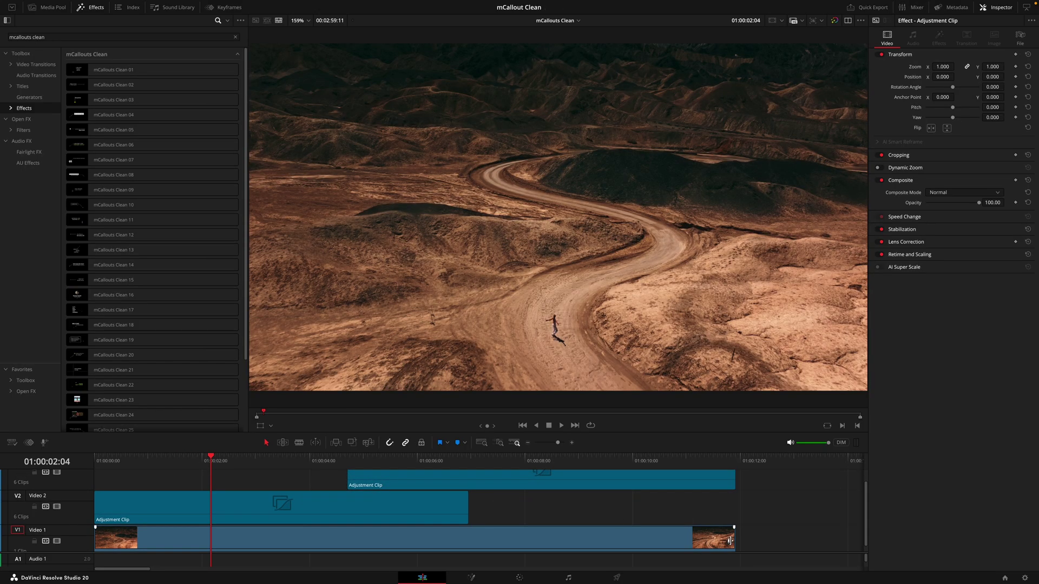
{"action": "left_click_drag", "start_coordinate": [733, 538], "coordinate": [597, 538]}
{"action": "left_click_drag", "start_coordinate": [464, 505], "coordinate": [378, 506]}
{"action": "mouse_move", "coordinate": [398, 485]}
{"action": "left_mouse_down"}
{"action": "mouse_move", "coordinate": [382, 486]}
{"action": "mouse_move", "coordinate": [595, 495]}
{"action": "left_mouse_up"}
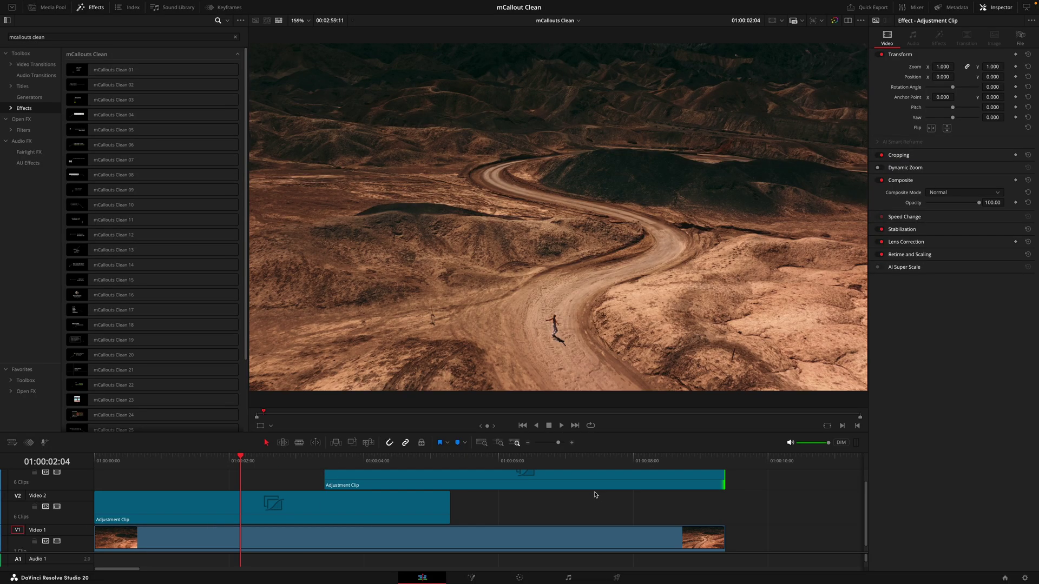
{"action": "left_click_drag", "start_coordinate": [325, 479], "coordinate": [319, 479]}
{"action": "left_click_drag", "start_coordinate": [128, 191], "coordinate": [281, 509]}
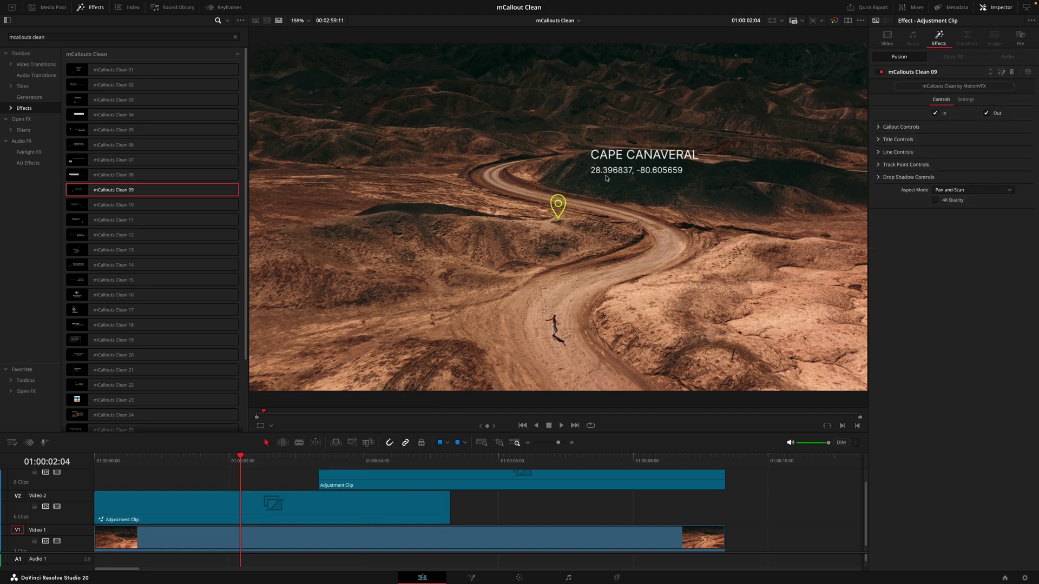
Step: Undo the recent title and line tweaks, leaving the DEATH VALLEY callout's Linked Angle at 151.1
{"action": "left_click", "coordinate": [887, 140]}
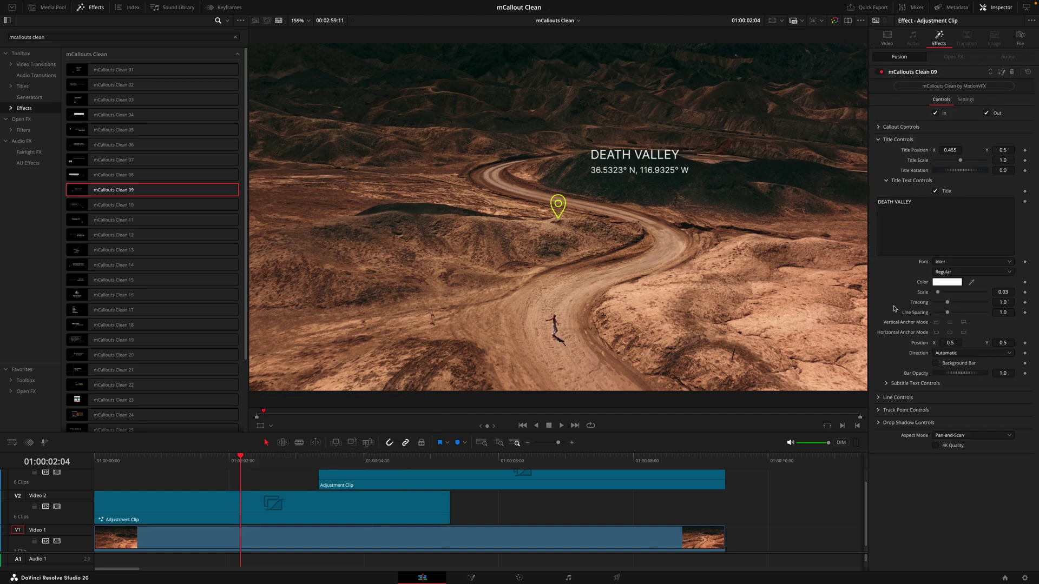
{"action": "left_click", "coordinate": [886, 180]}
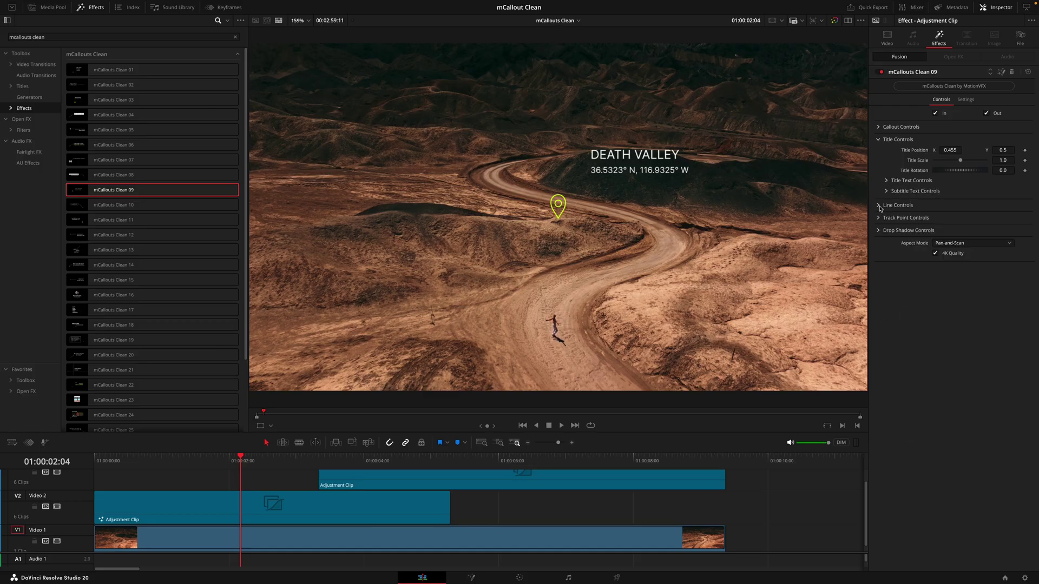
{"action": "left_click", "coordinate": [880, 206]}
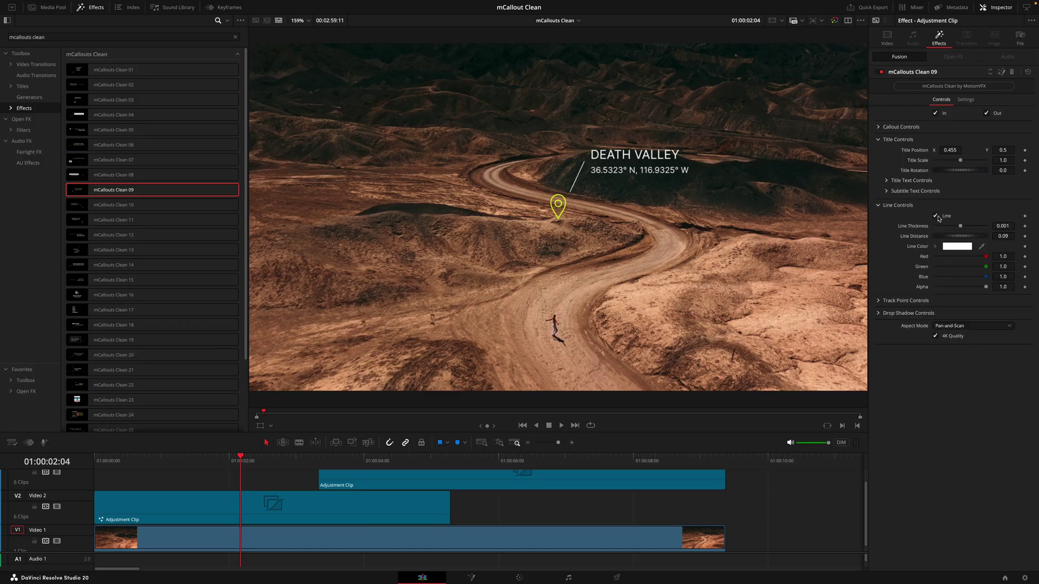
{"action": "left_click", "coordinate": [900, 127]}
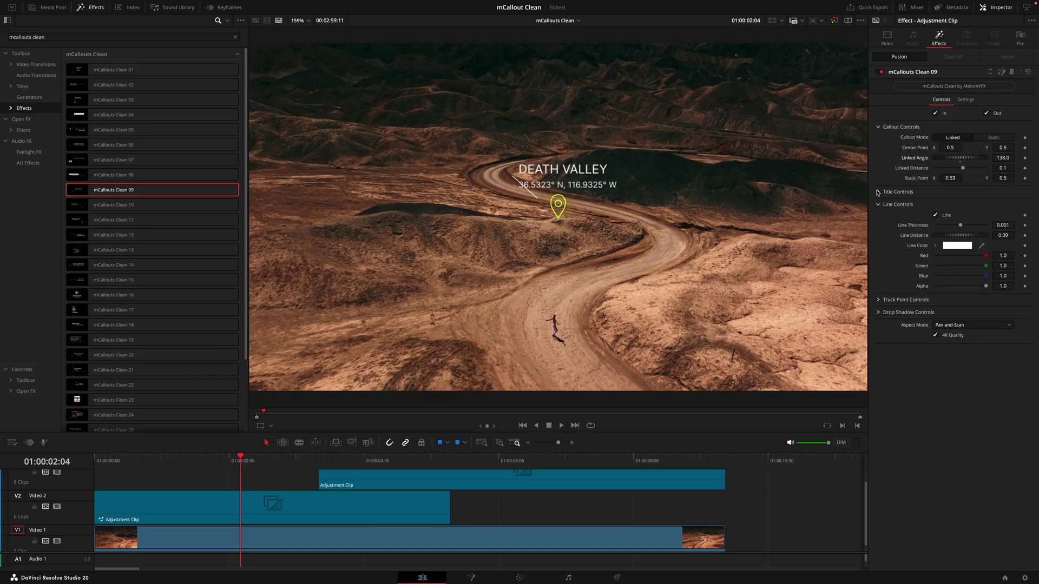
{"action": "key", "text": "ctrl+z"}
{"action": "key", "text": "ctrl+z"}
{"action": "key", "text": "ctrl+z"}
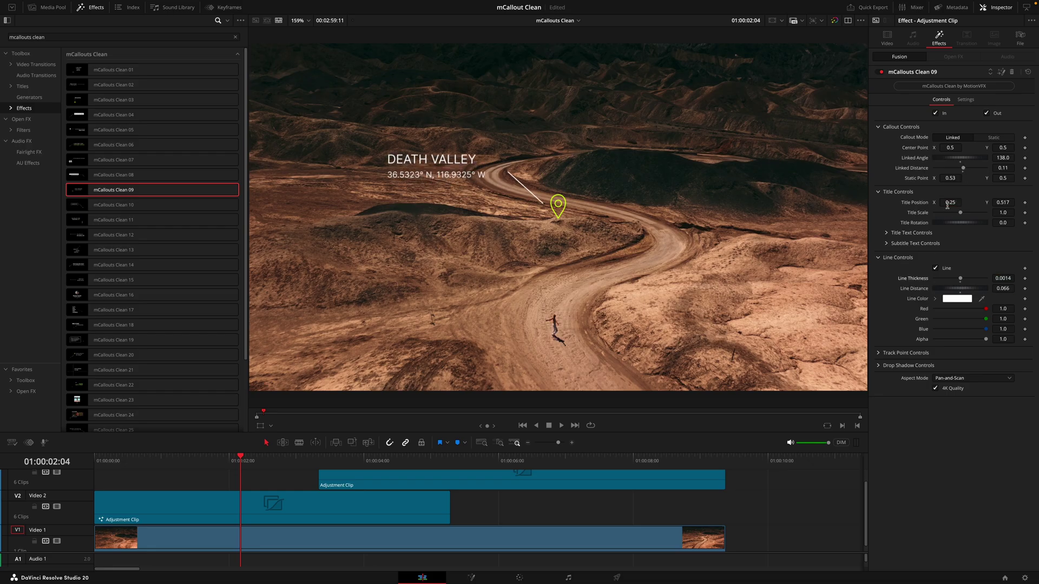
{"action": "key", "text": "ctrl+z"}
{"action": "key", "text": "ctrl+z"}
{"action": "key", "text": "ctrl+z"}
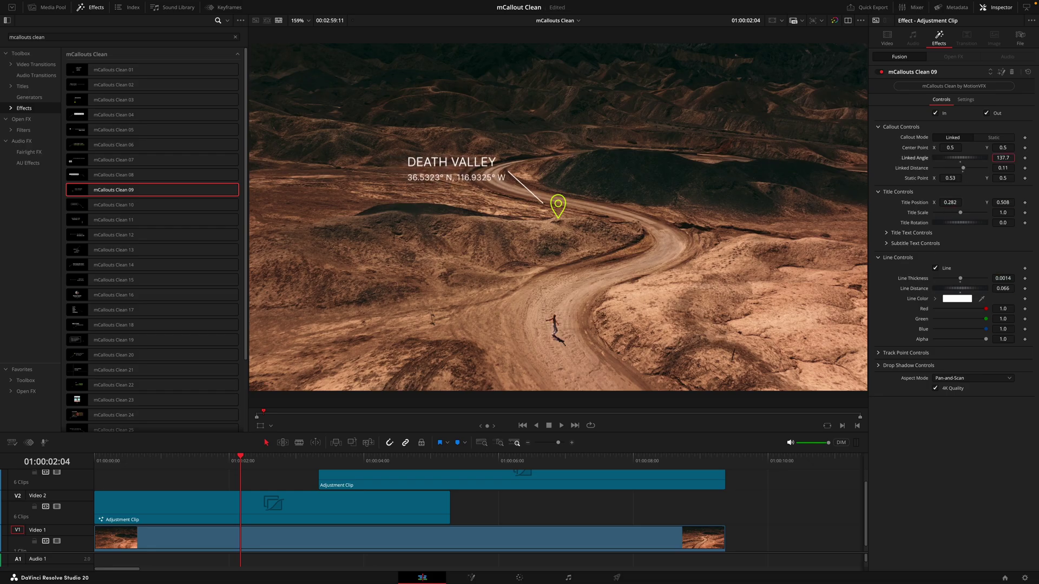
Step: Select the V2 adjustment clip and open its callout composition in Fusion
{"action": "left_click", "coordinate": [269, 499]}
{"action": "left_click", "coordinate": [268, 499]}
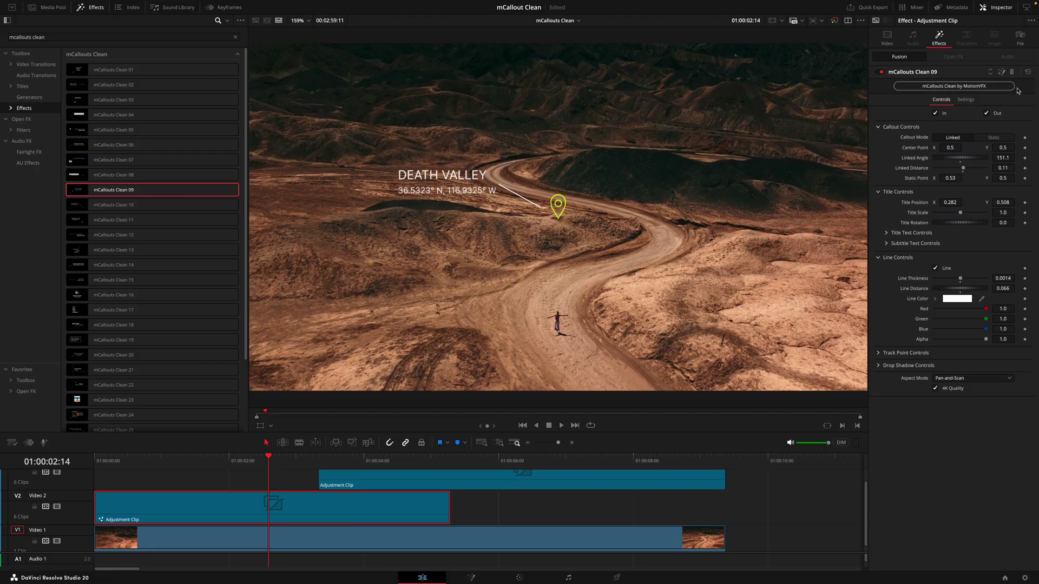
{"action": "left_click", "coordinate": [1001, 72]}
Step: Insert a Tracker node between MediaIn1 and the DEATH VALLEY callout
{"action": "left_click_drag", "start_coordinate": [169, 463], "coordinate": [364, 475]}
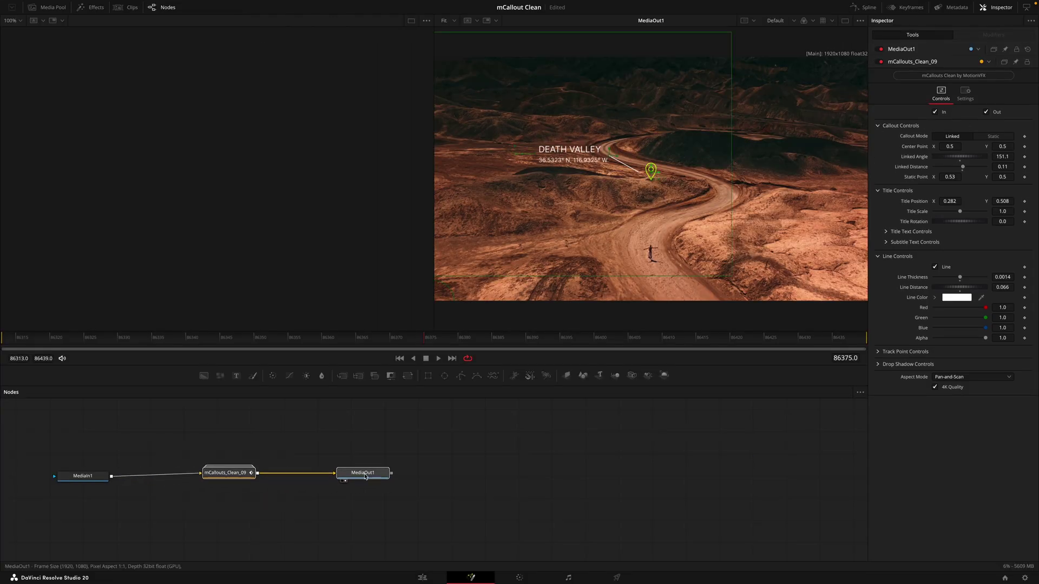
{"action": "left_click", "coordinate": [81, 474]}
{"action": "key", "text": "shift+space"}
{"action": "type", "text": "tracker"}
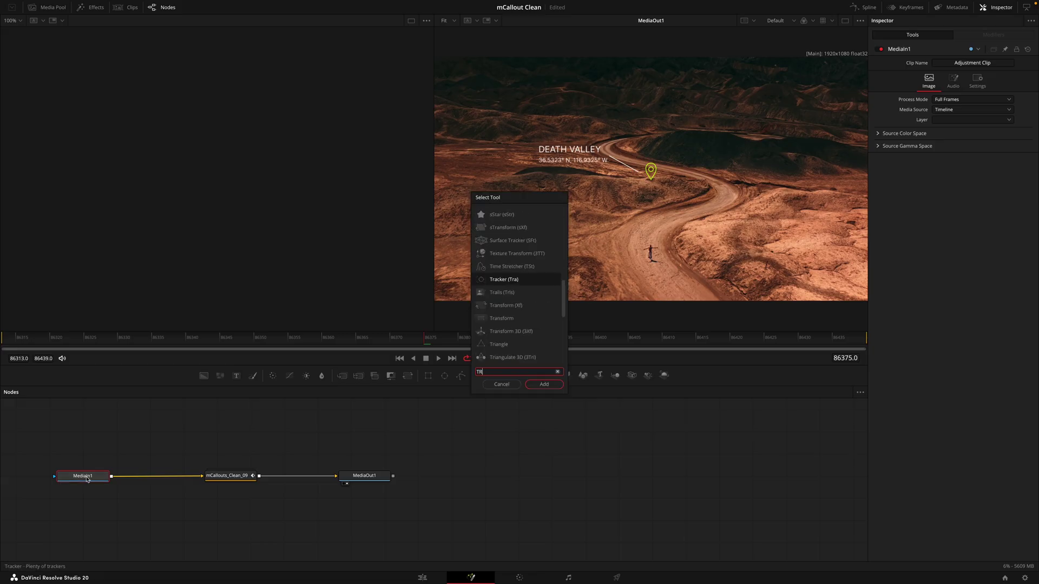
{"action": "key", "text": "Return"}
{"action": "left_click_drag", "start_coordinate": [52, 481], "coordinate": [193, 481]}
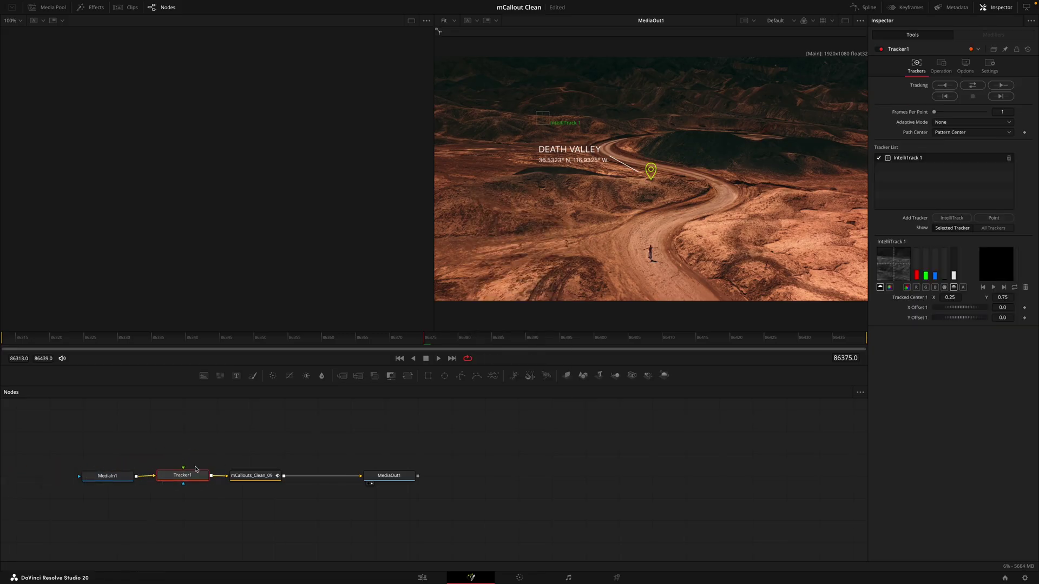
Step: Track the road bend forward with Tracker1
{"action": "key", "text": "1"}
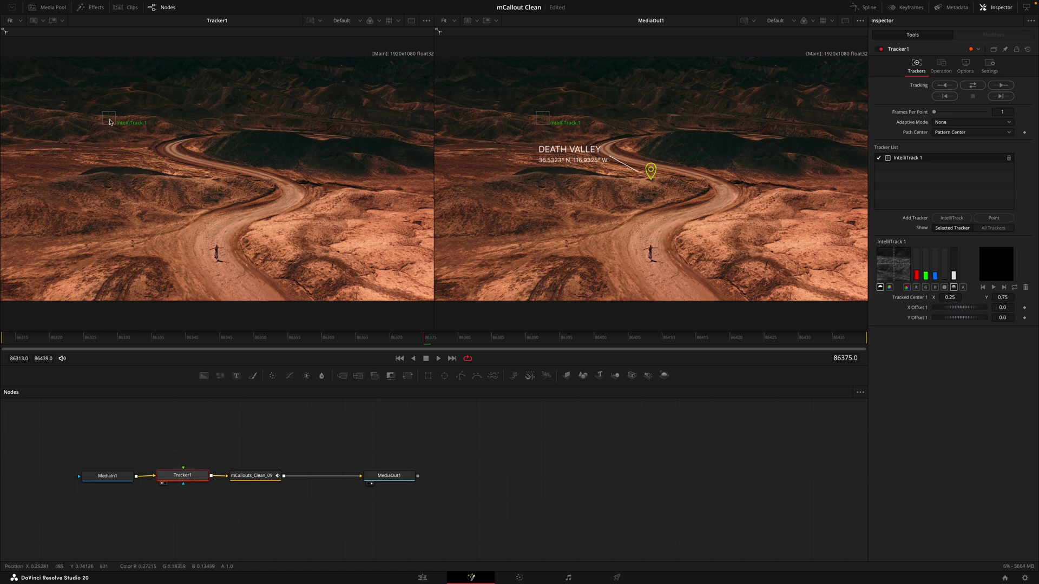
{"action": "left_click_drag", "start_coordinate": [110, 122], "coordinate": [215, 182]}
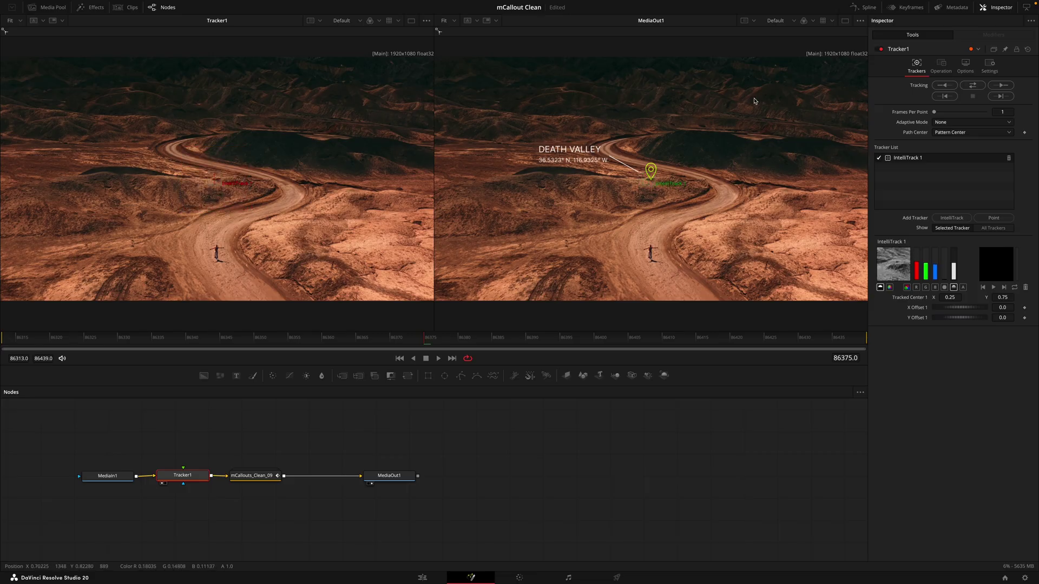
{"action": "left_click", "coordinate": [972, 85]}
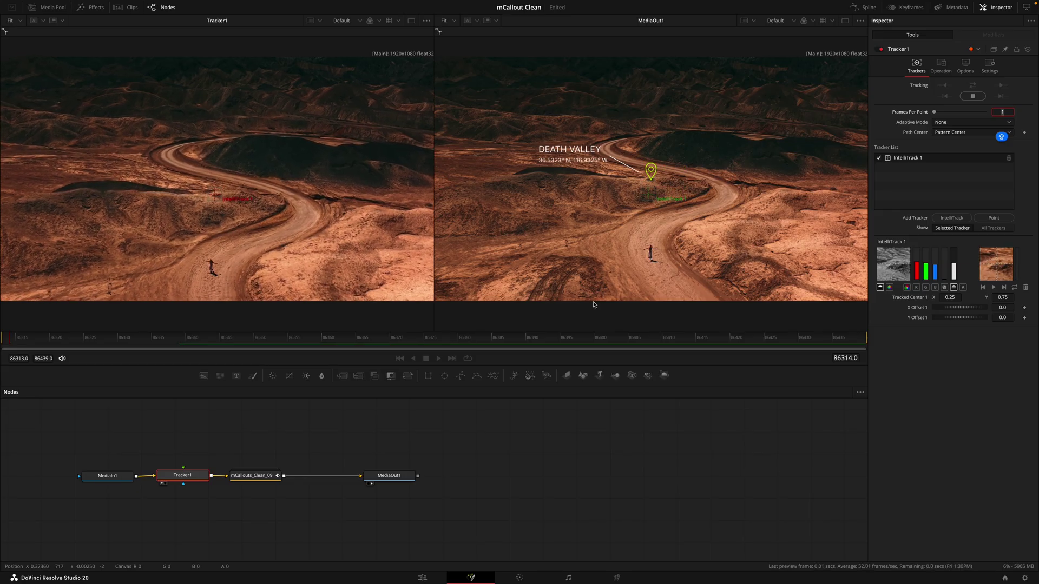
Step: Connect the callout's Center Point to the Tracker1 path position
{"action": "left_click", "coordinate": [278, 475]}
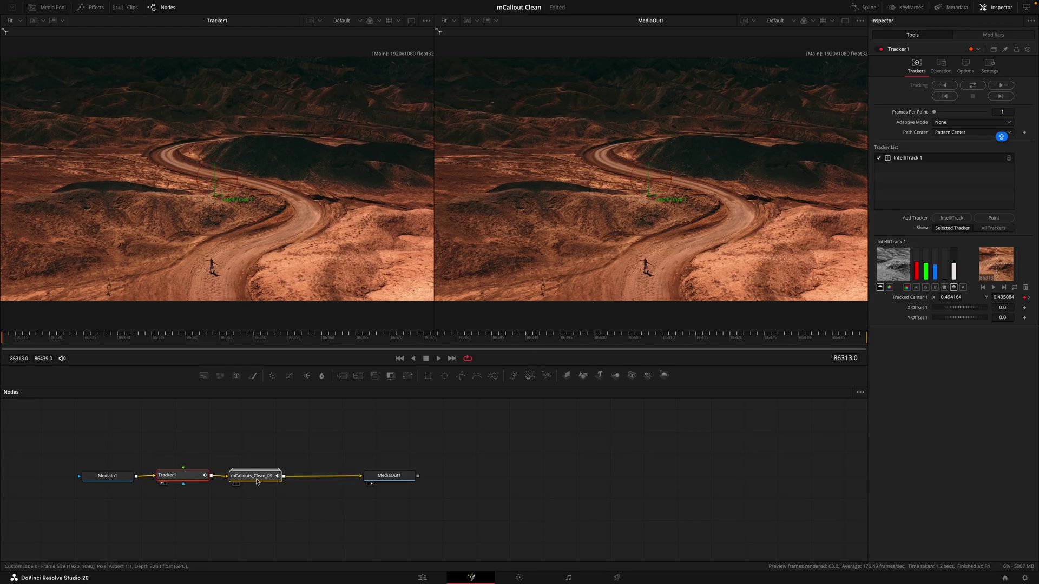
{"action": "right_click", "coordinate": [916, 135]}
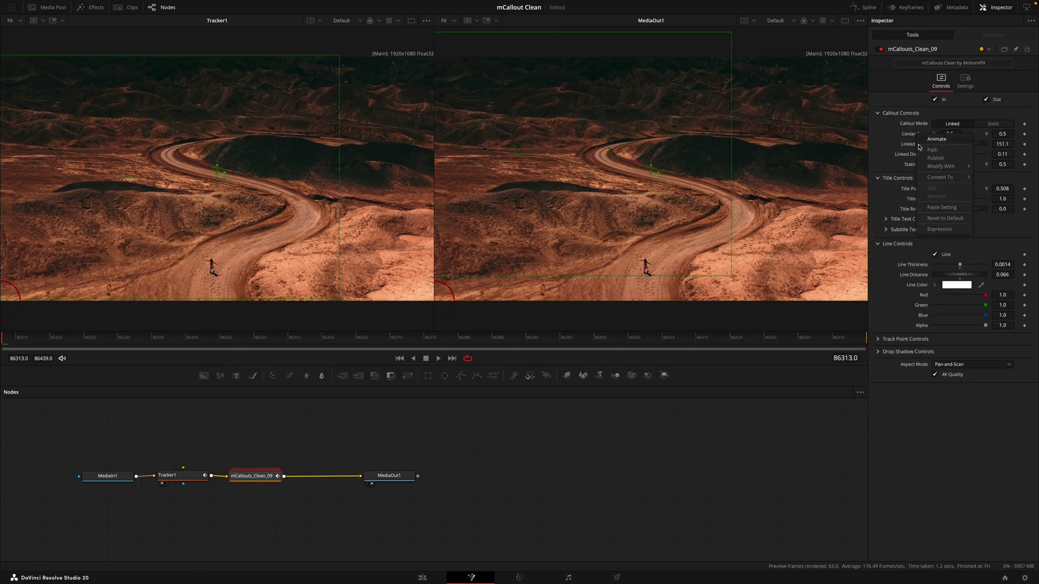
{"action": "mouse_move", "coordinate": [935, 177]}
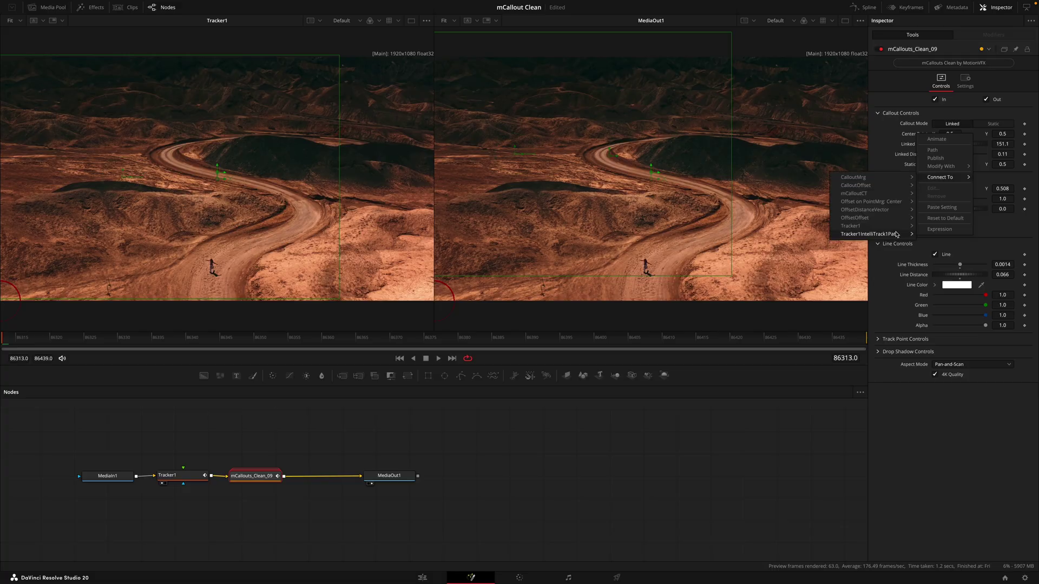
{"action": "mouse_move", "coordinate": [896, 235]}
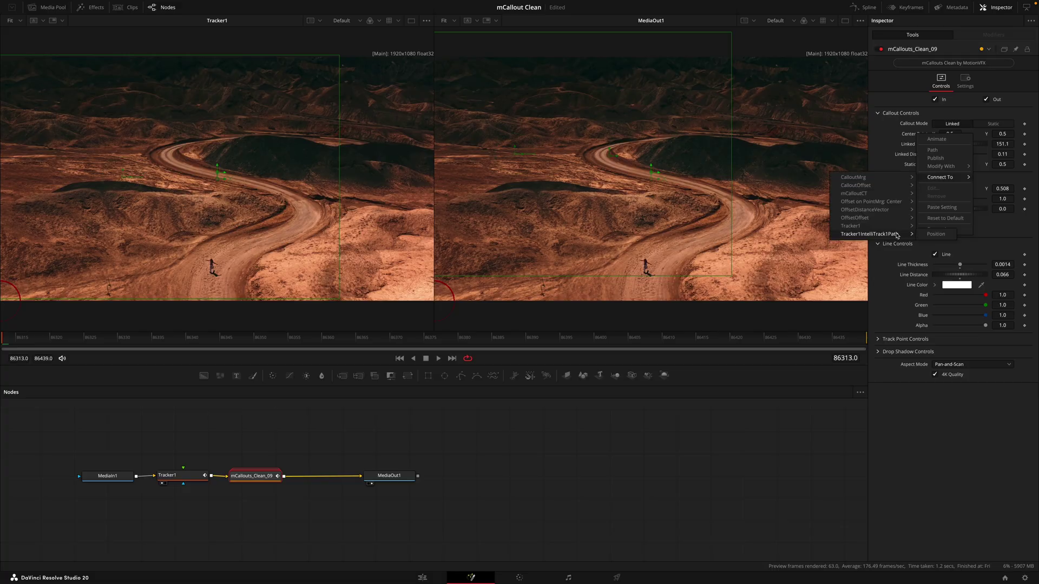
{"action": "left_click", "coordinate": [935, 234]}
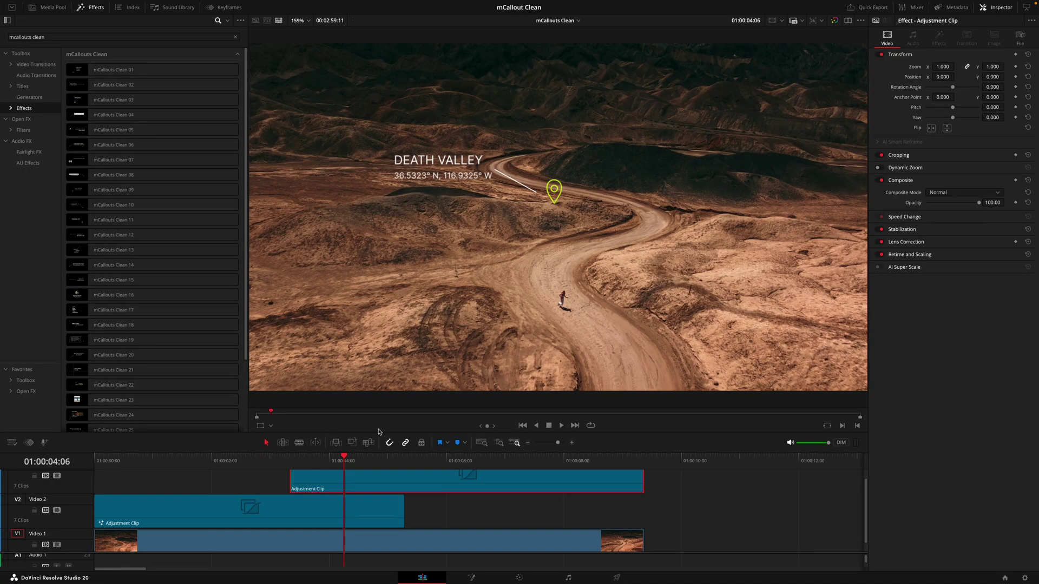
Step: Apply mCallouts Clean 24 to the V3 Adjustment Clip at a later frame
{"action": "left_click", "coordinate": [377, 459]}
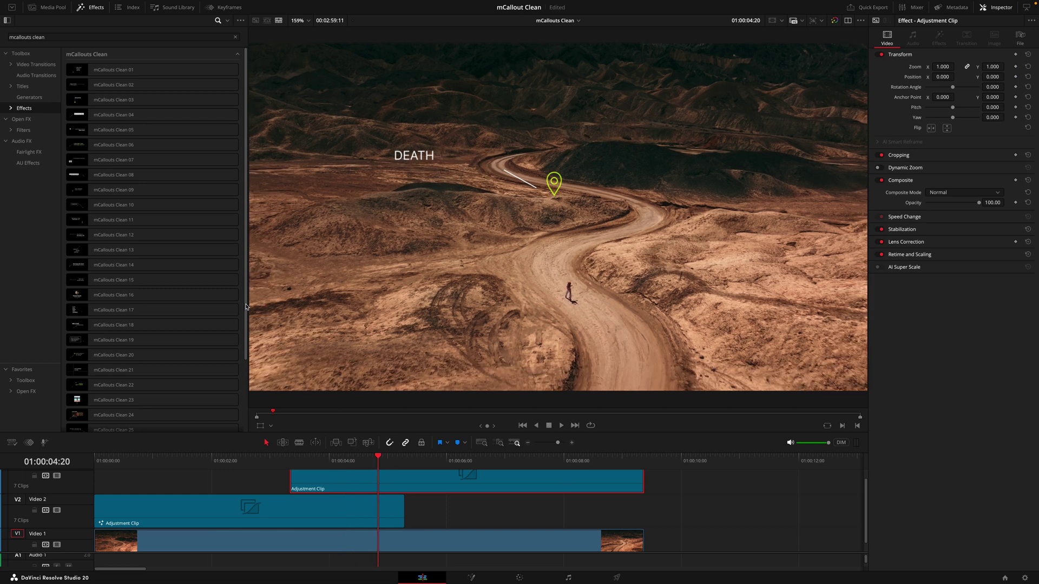
{"action": "scroll", "coordinate": [246, 307], "scroll_direction": "down", "scroll_amount": 3}
{"action": "left_click_drag", "start_coordinate": [194, 379], "coordinate": [427, 489]}
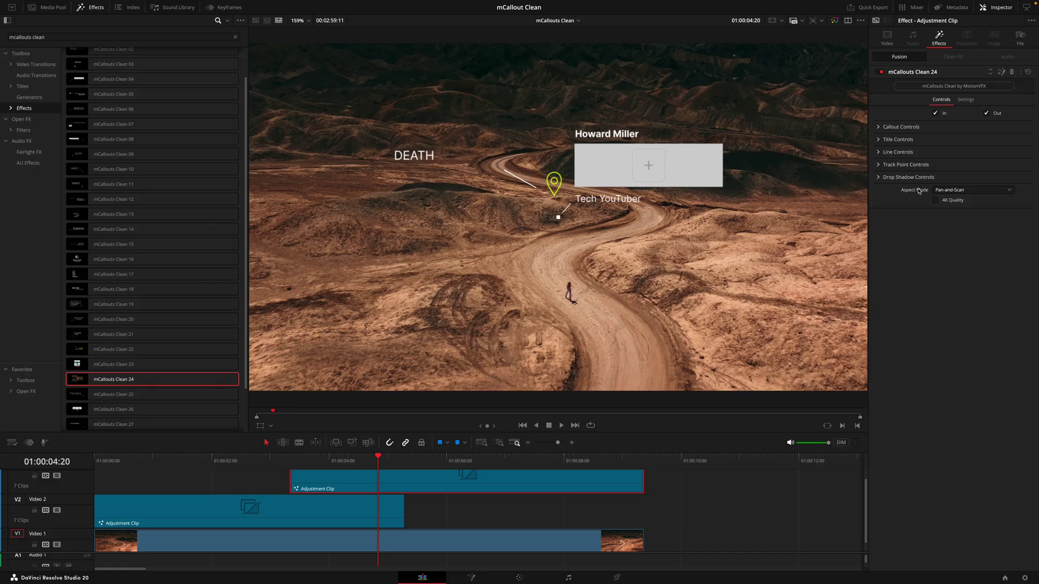
Step: Expand Title Controls > Drop Zone Controls and browse for the drop-zone image
{"action": "left_click", "coordinate": [878, 140]}
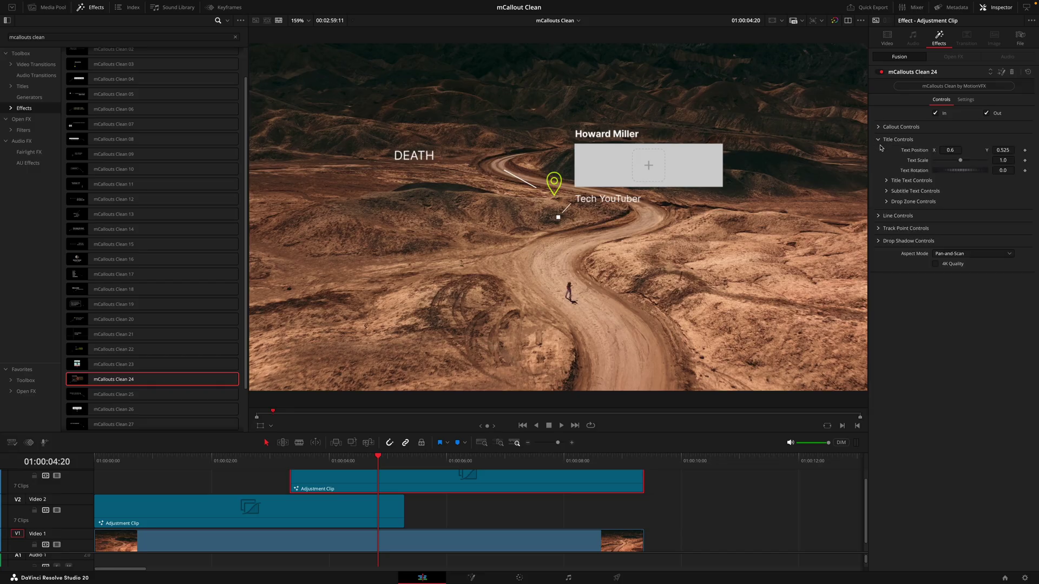
{"action": "left_click", "coordinate": [886, 201]}
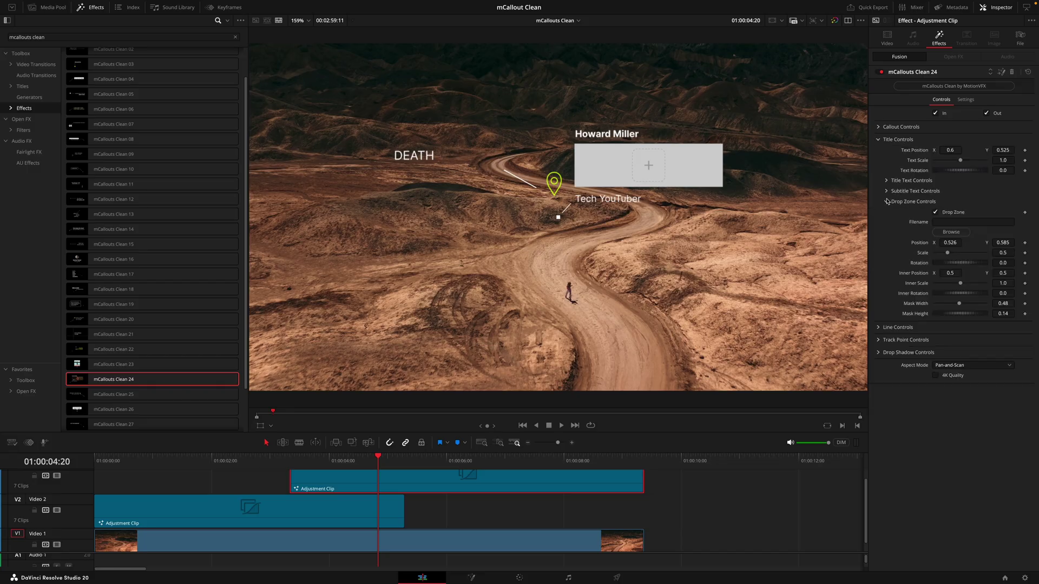
{"action": "left_click", "coordinate": [943, 233]}
Step: Load the portrait photo and replace the callout title with the influencer's name
{"action": "left_click", "coordinate": [889, 203]}
{"action": "left_click", "coordinate": [888, 181]}
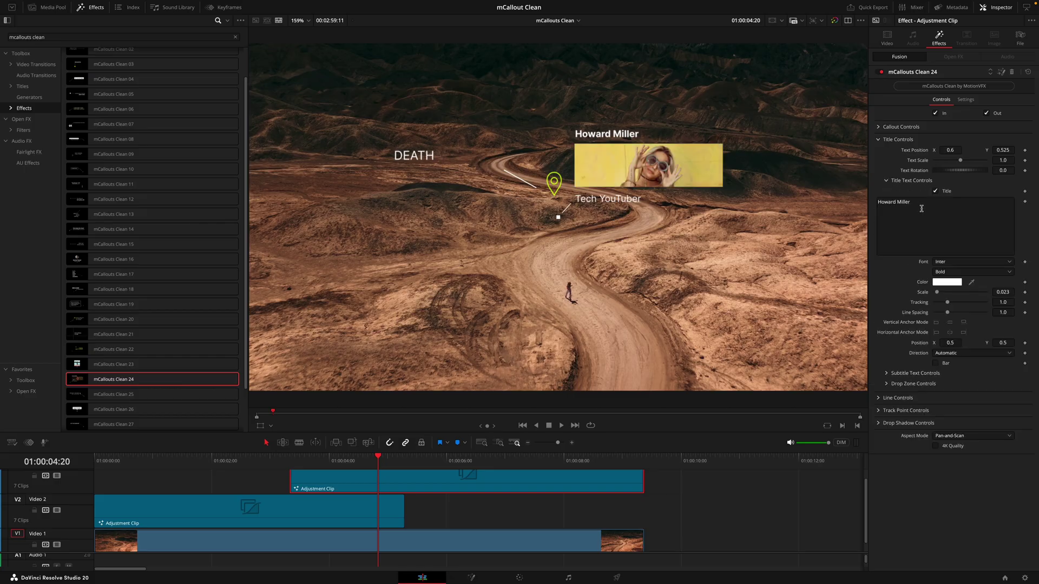
{"action": "left_click_drag", "start_coordinate": [921, 208], "coordinate": [868, 202]}
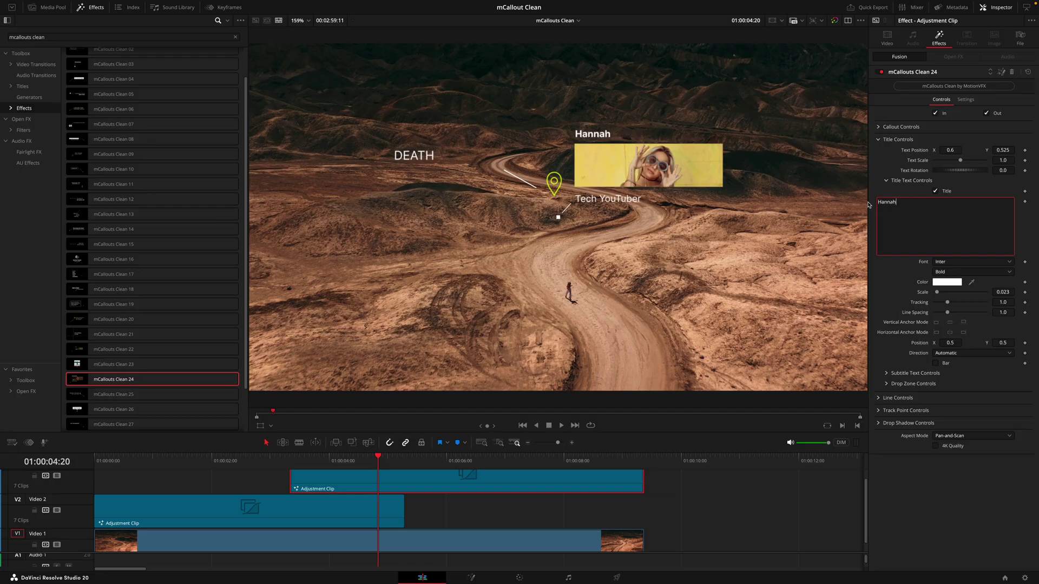
{"action": "left_click", "coordinate": [887, 181]}
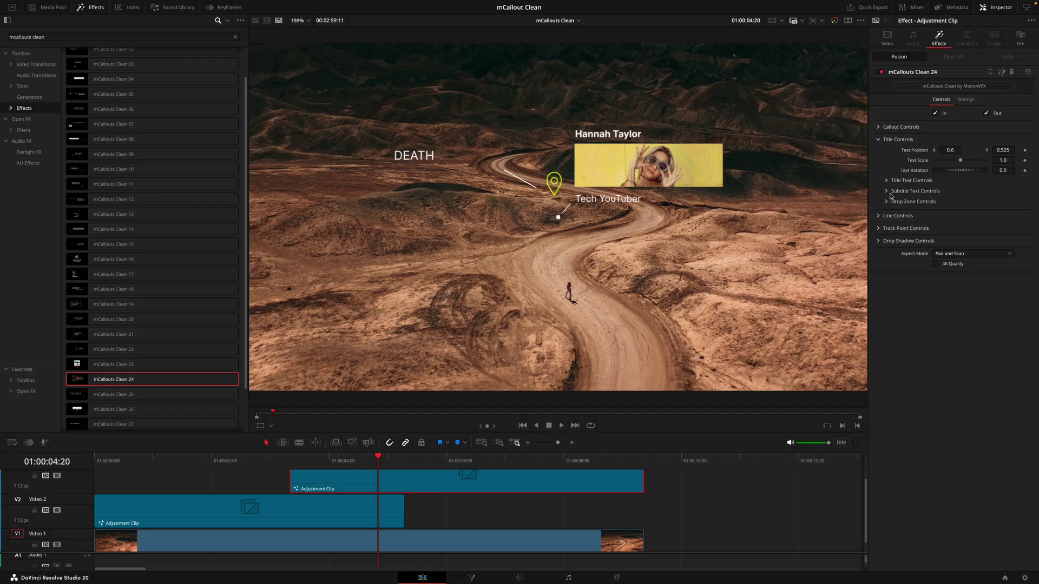
Step: Change the subtitle to 'Travel Influencer' and open the callout in Fusion
{"action": "left_click", "coordinate": [887, 191]}
{"action": "left_click", "coordinate": [886, 212]}
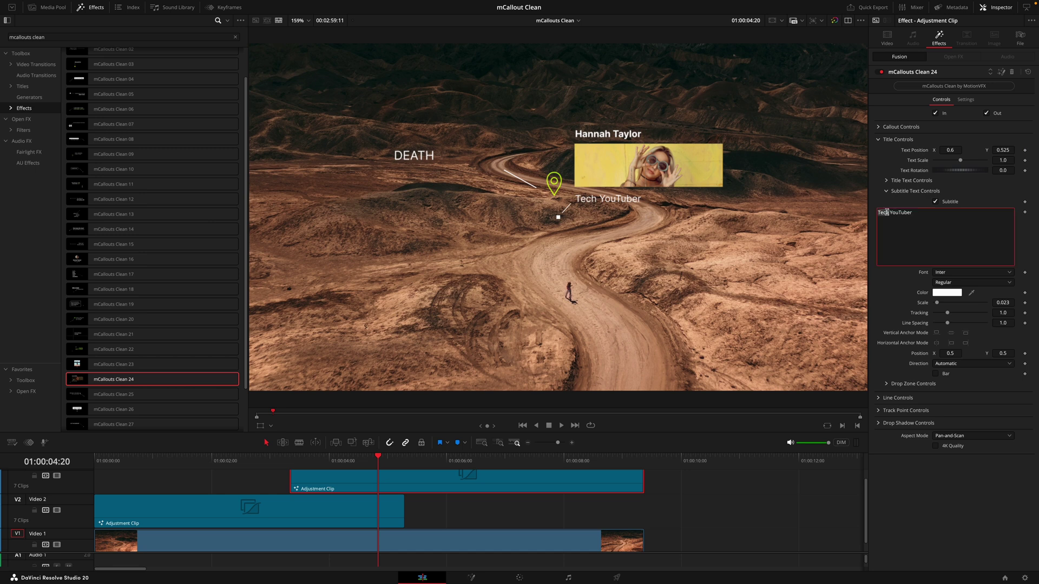
{"action": "double_click", "coordinate": [886, 212]}
{"action": "type", "text": "Travel |"}
{"action": "type", "text": "n"}
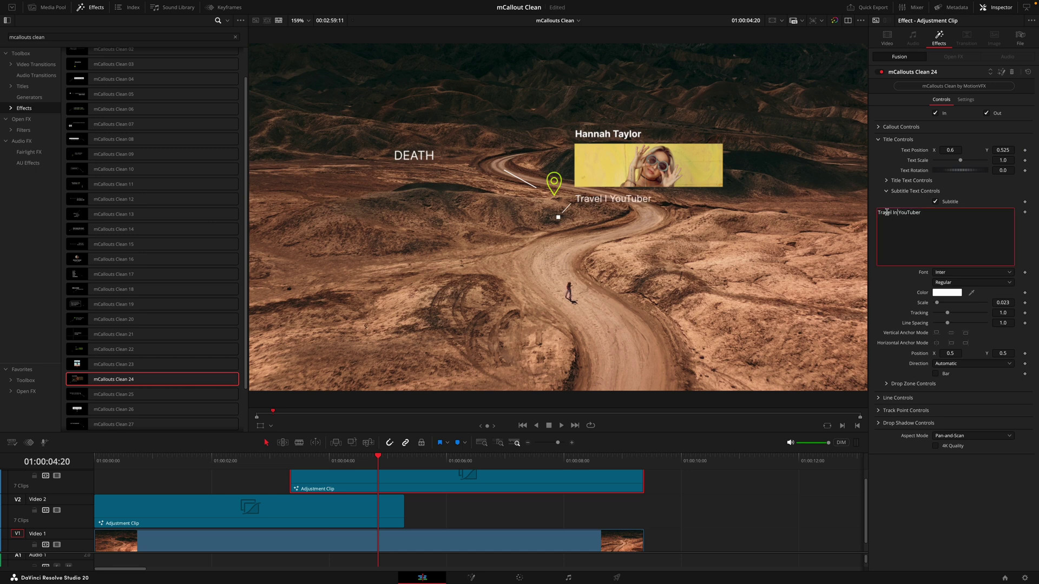
{"action": "type", "text": "fluencer"}
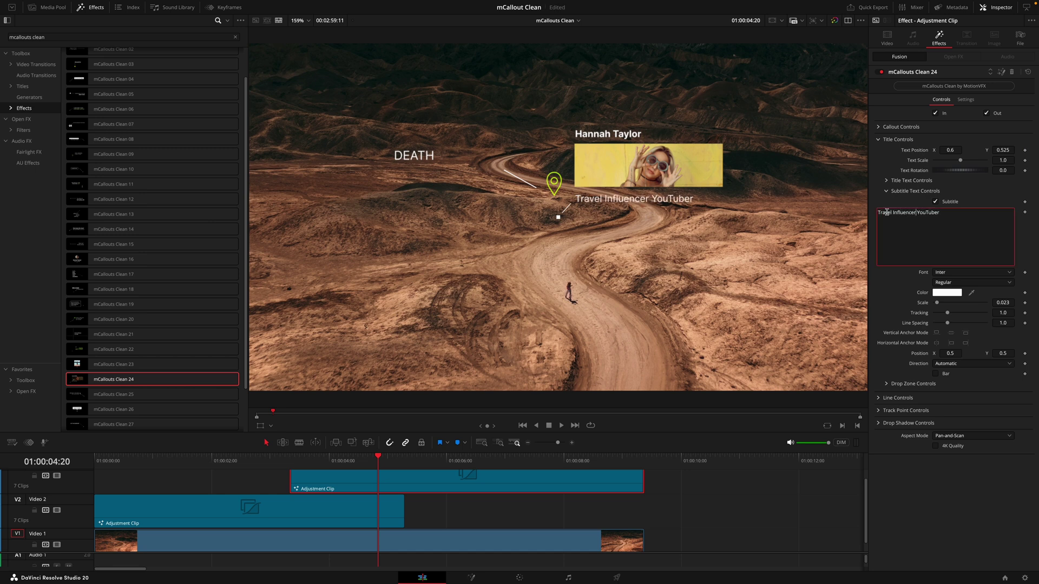
{"action": "left_click", "coordinate": [1001, 71]}
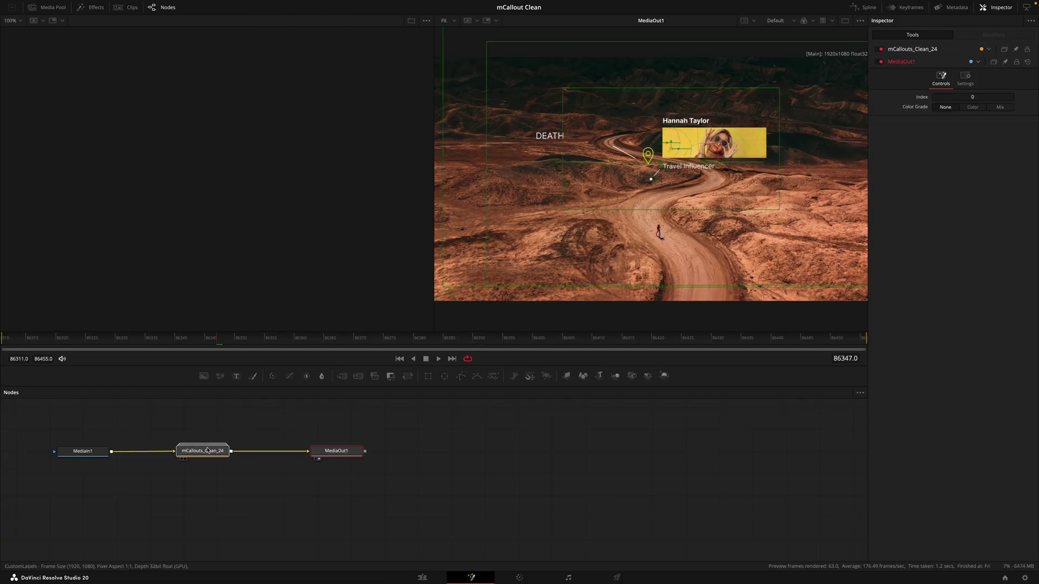
Step: Add a Tracker after MediaIn1 and track the walking person forward
{"action": "left_click", "coordinate": [83, 451]}
{"action": "left_click", "coordinate": [514, 376]}
{"action": "key", "text": "1"}
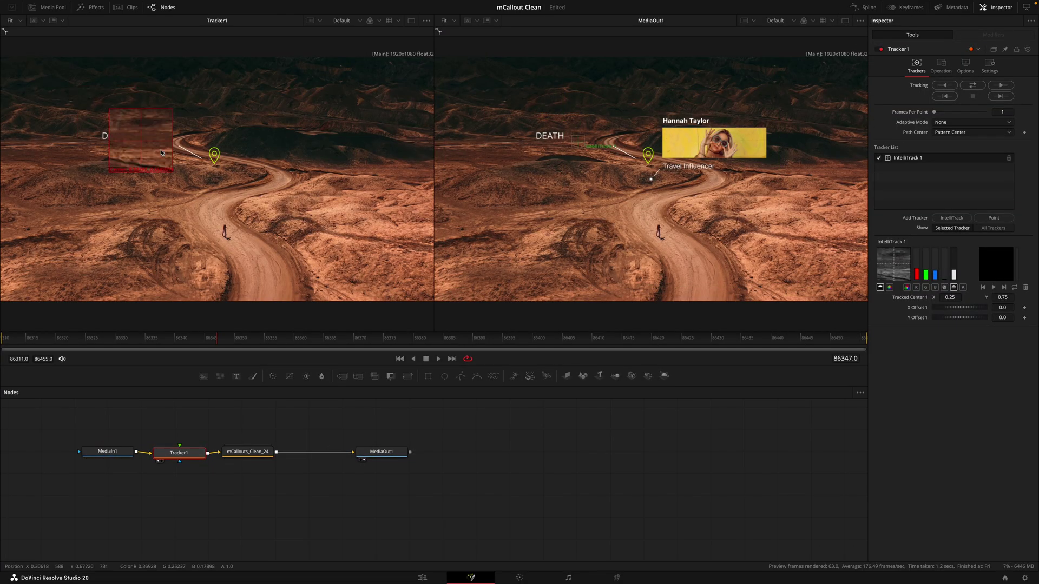
{"action": "left_click_drag", "start_coordinate": [161, 152], "coordinate": [241, 246]}
{"action": "key", "text": "ctrl+t"}
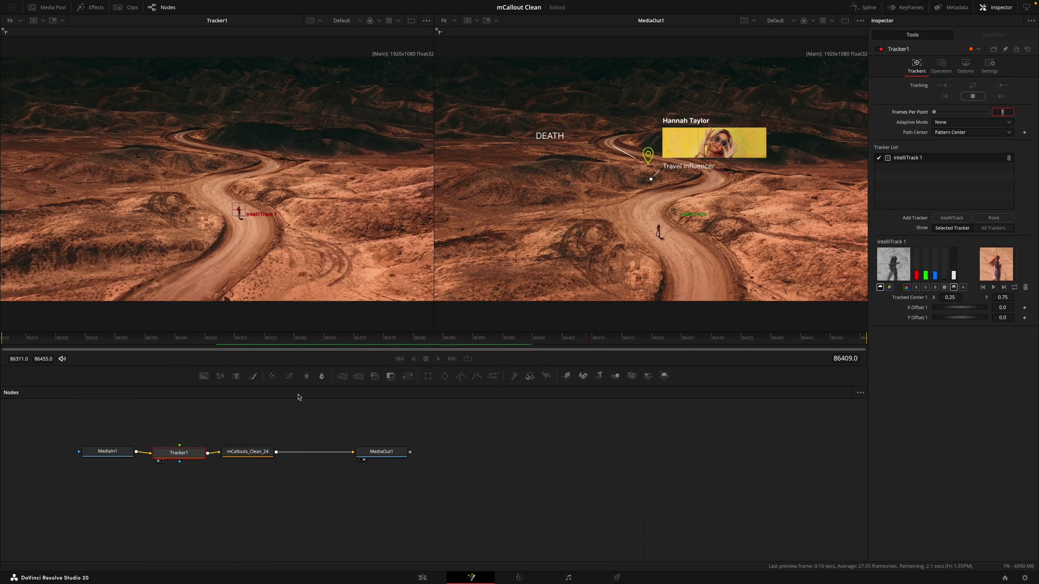
Step: Connect the photo callout's Center Point to the walker's tracker path, back on Edit
{"action": "left_click", "coordinate": [251, 448]}
{"action": "right_click", "coordinate": [918, 139]}
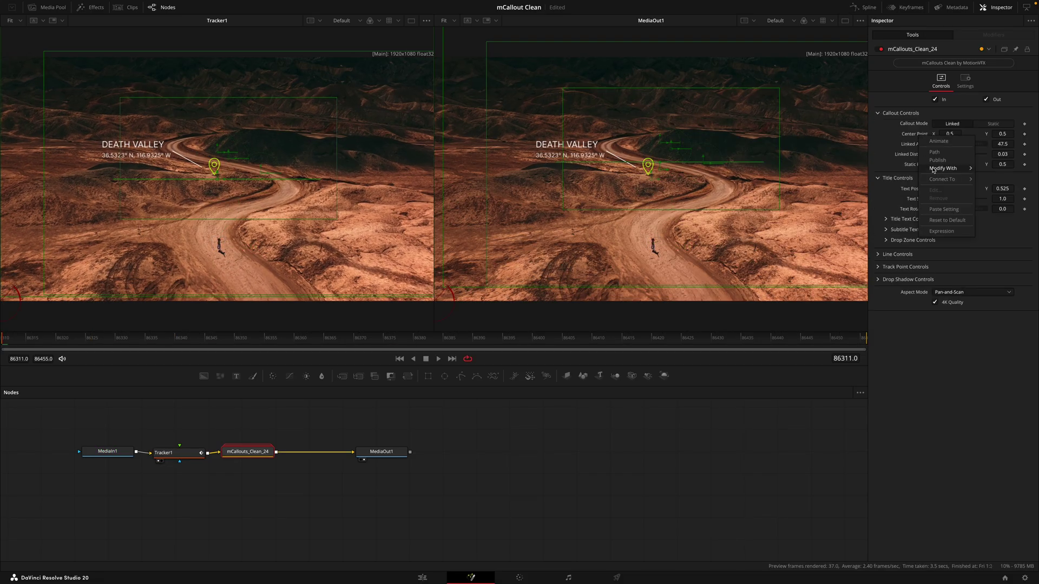
{"action": "mouse_move", "coordinate": [947, 179]}
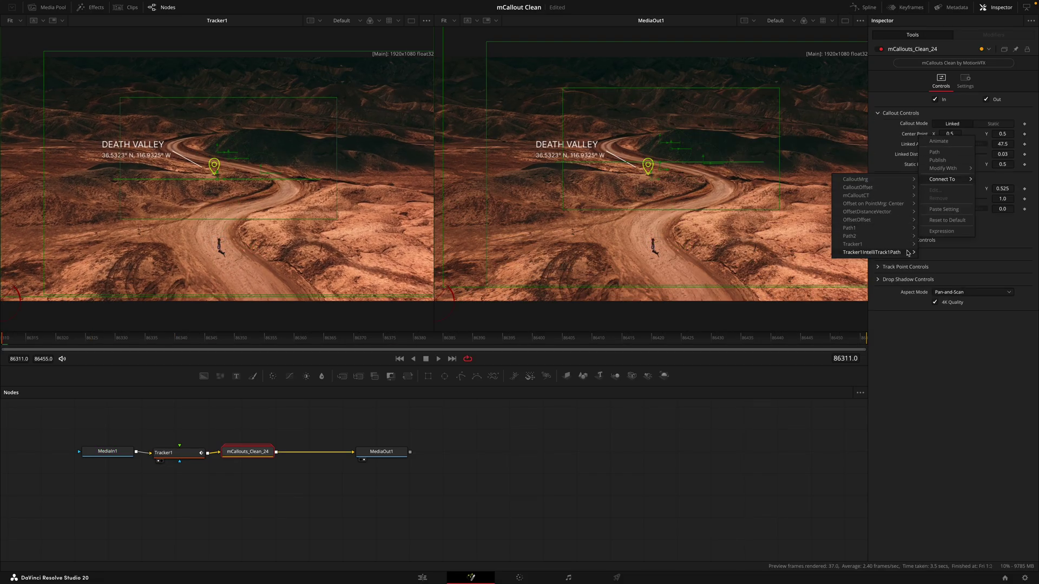
{"action": "left_click", "coordinate": [871, 252]}
{"action": "left_click", "coordinate": [428, 577]}
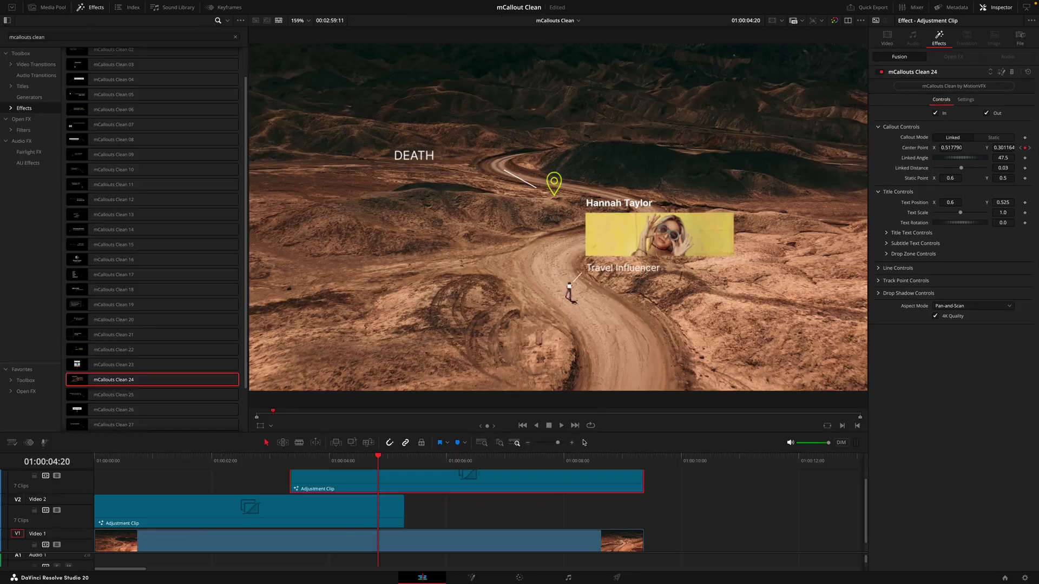
Step: Set Track Point Scale to 0.002, Linked Distance to 0.08 and Linked Angle to 24.0
{"action": "left_click", "coordinate": [486, 461]}
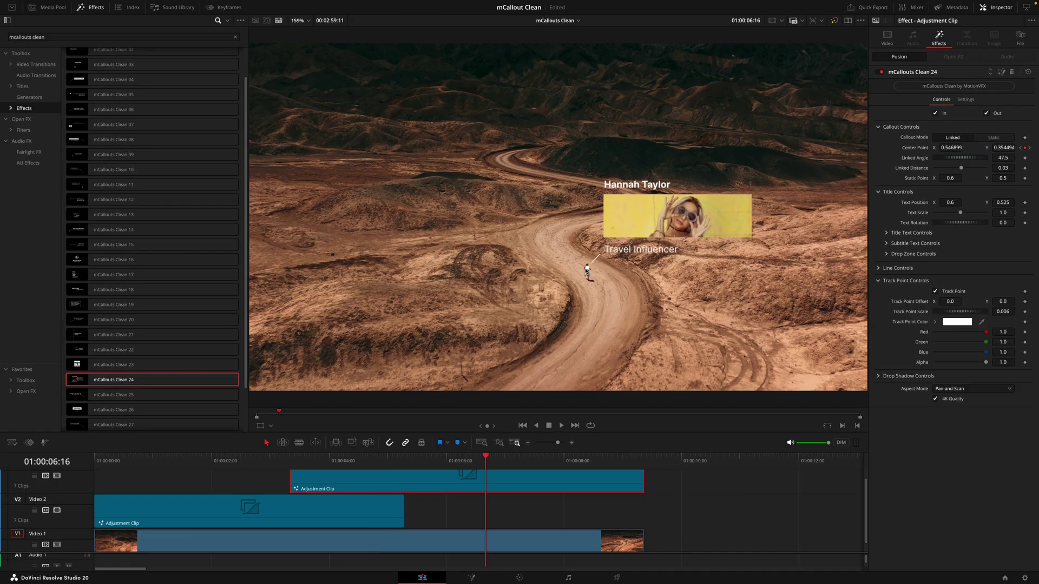
{"action": "left_click_drag", "start_coordinate": [1007, 311], "coordinate": [1011, 310]}
{"action": "left_click_drag", "start_coordinate": [961, 168], "coordinate": [962, 169]}
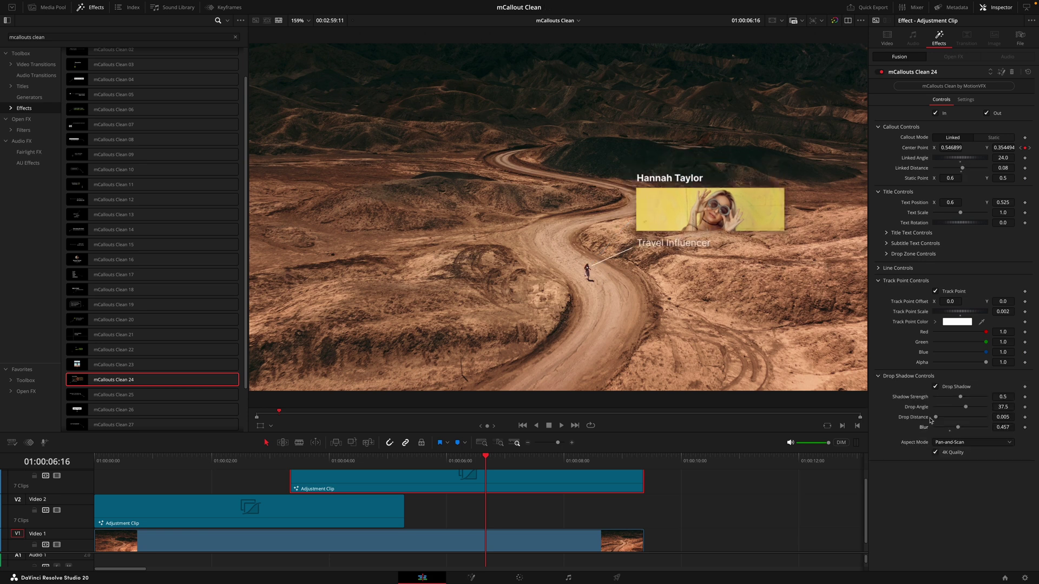